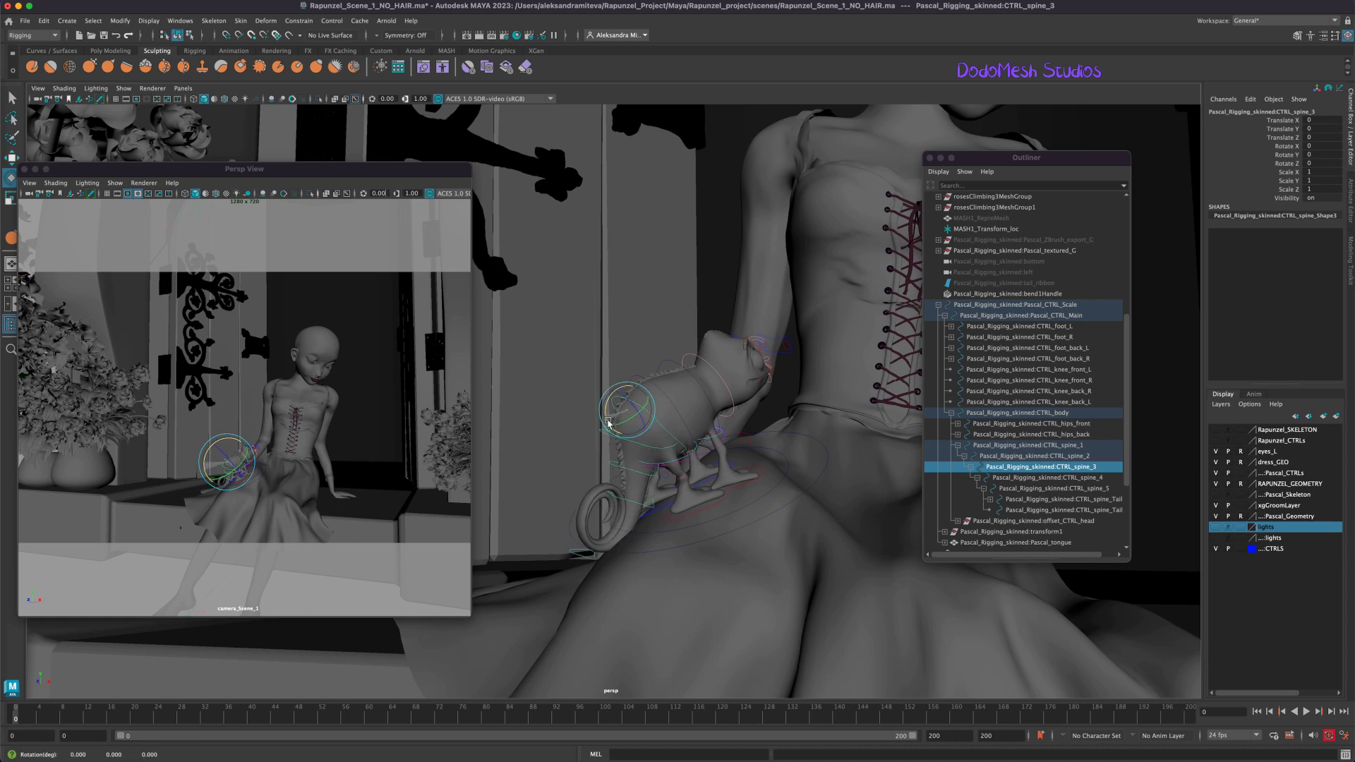
# - Try rotating the chameleon's spine controls to lower its back and tail
pyautogui.click(673, 405)
pyautogui.moveTo(631, 374); pyautogui.dragTo(629, 387)
pyautogui.keyDown('alt'); pyautogui.moveTo(803, 534); pyautogui.dragTo(771, 478); pyautogui.keyUp('alt')
# - Try repositioning and rotating the chameleon's left back foot to fit the slope of the lap
pyautogui.click(751, 496)
pyautogui.keyDown('alt'); pyautogui.moveTo(719, 510); pyautogui.dragTo(819, 547); pyautogui.keyUp('alt')
pyautogui.click(609, 513)
pyautogui.moveTo(609, 513); pyautogui.dragTo(613, 480)
pyautogui.keyDown('alt'); pyautogui.moveTo(719, 547); pyautogui.dragTo(683, 523); pyautogui.keyUp('alt')
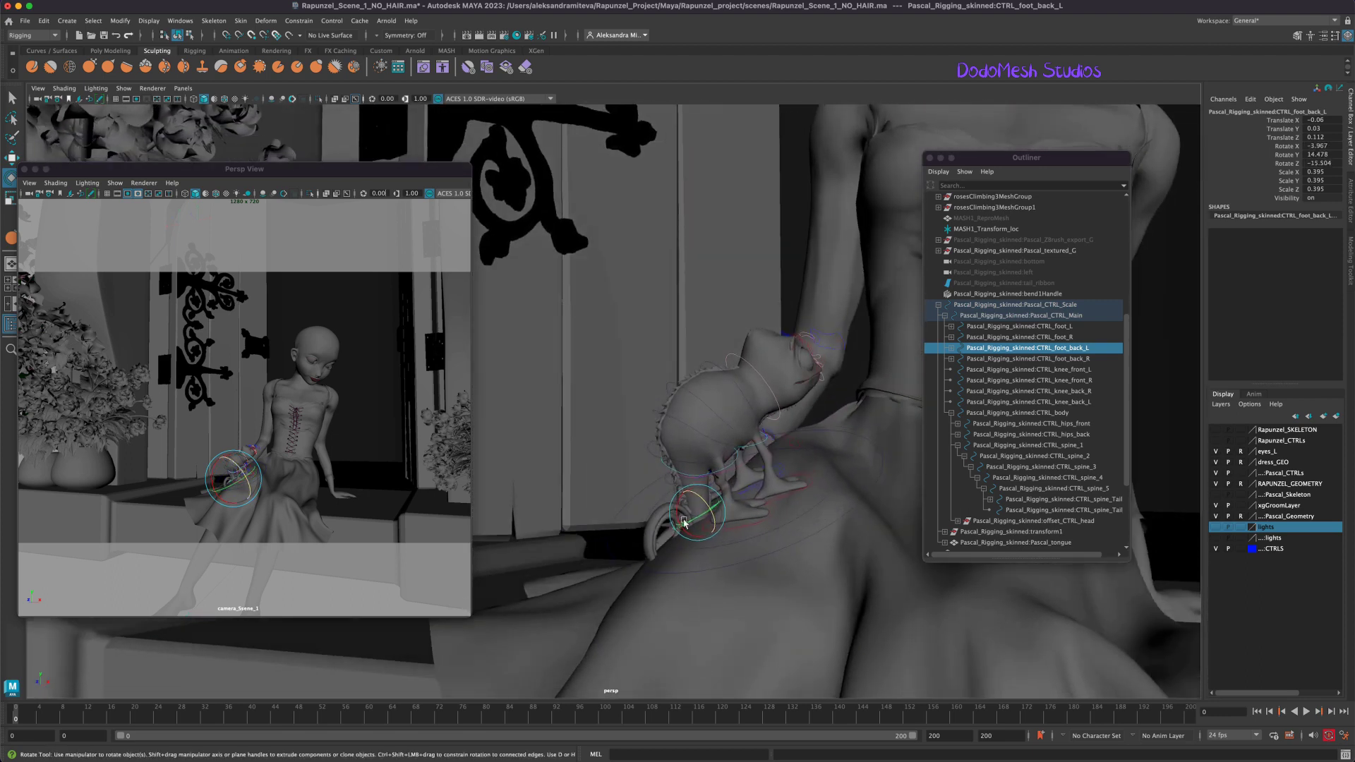
# - Try rotating the fifth spine control to 75 on X and moving it to about 0.224, 0.59, 0.043
pyautogui.click(731, 503)
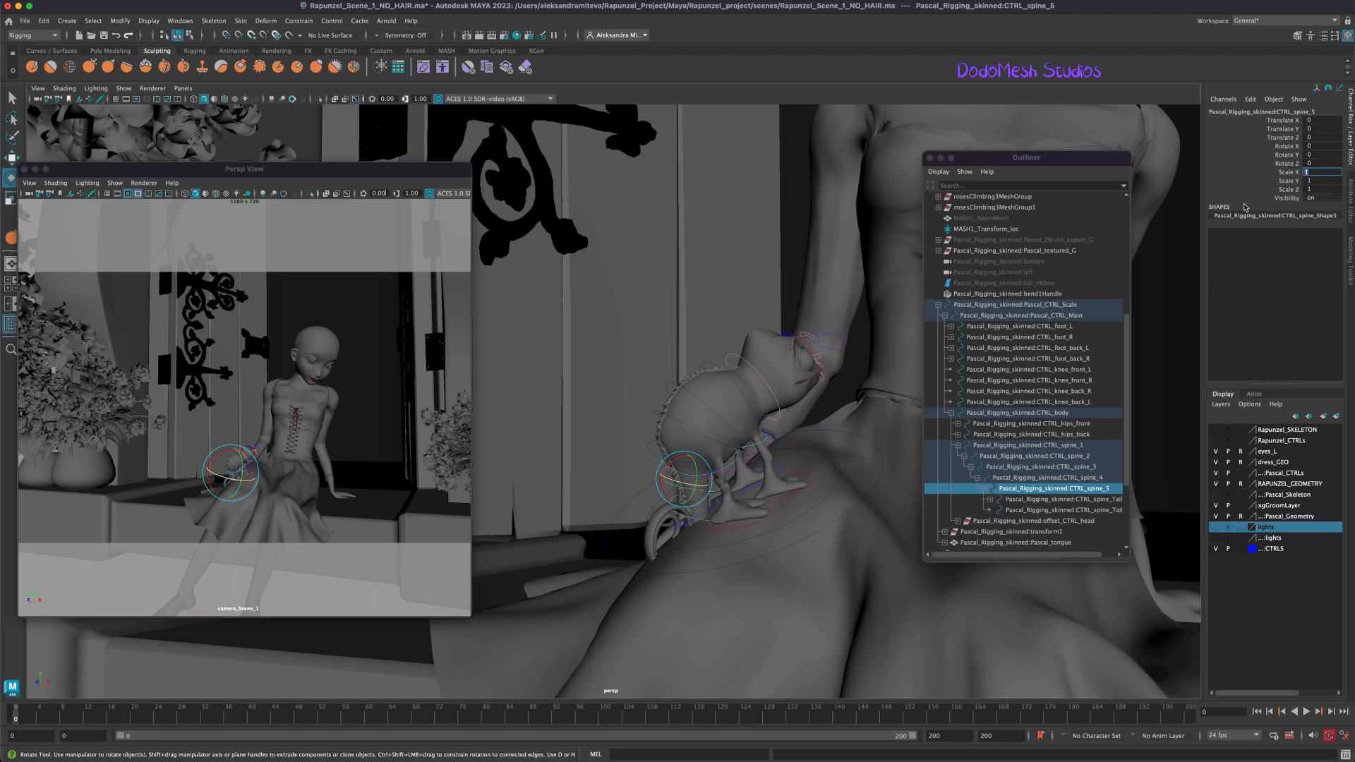
pyautogui.press('z')
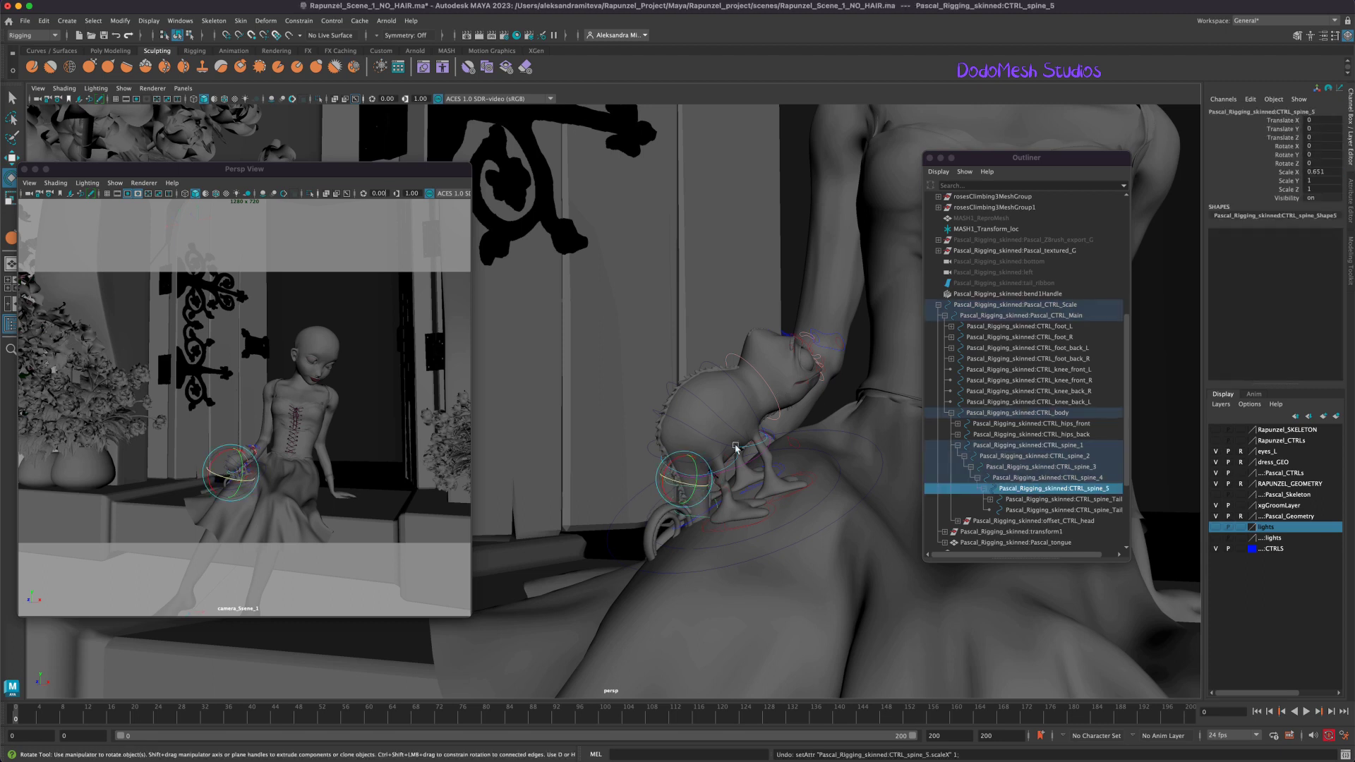
pyautogui.moveTo(669, 489); pyautogui.dragTo(726, 540)
pyautogui.press('w')
pyautogui.press('e')
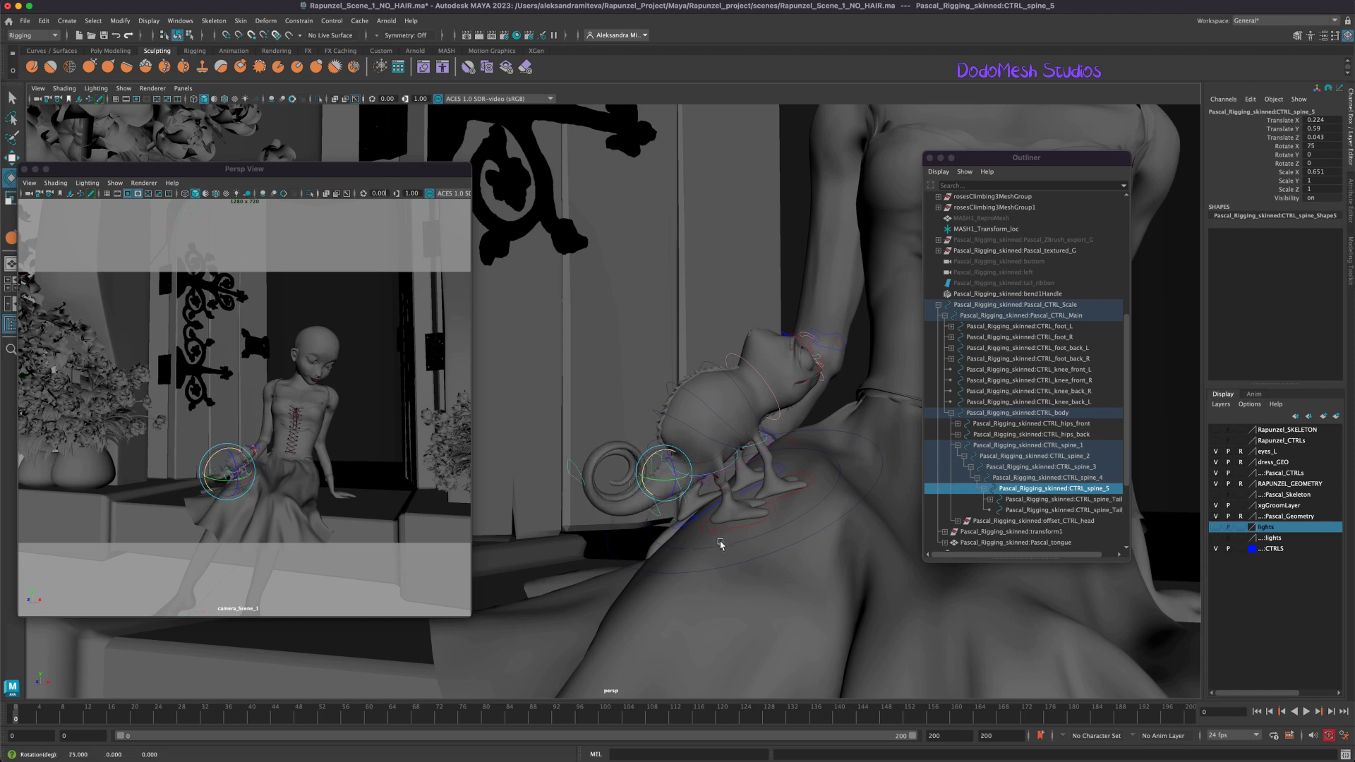
# - Try rotating the third spine control to 15 on X to raise the curled tail
pyautogui.click(690, 427)
pyautogui.moveTo(663, 401); pyautogui.dragTo(672, 396)
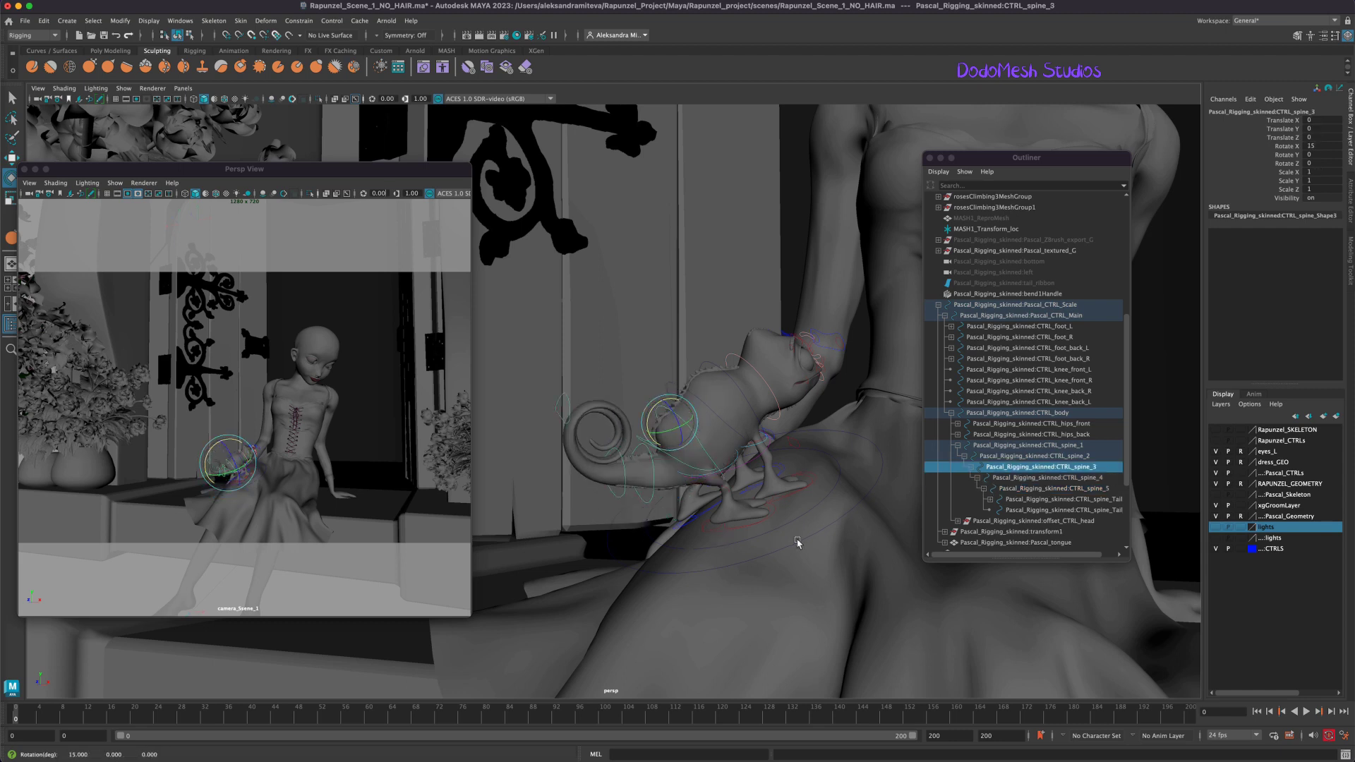
pyautogui.keyDown('alt'); pyautogui.moveTo(793, 552); pyautogui.dragTo(783, 558); pyautogui.keyUp('alt')
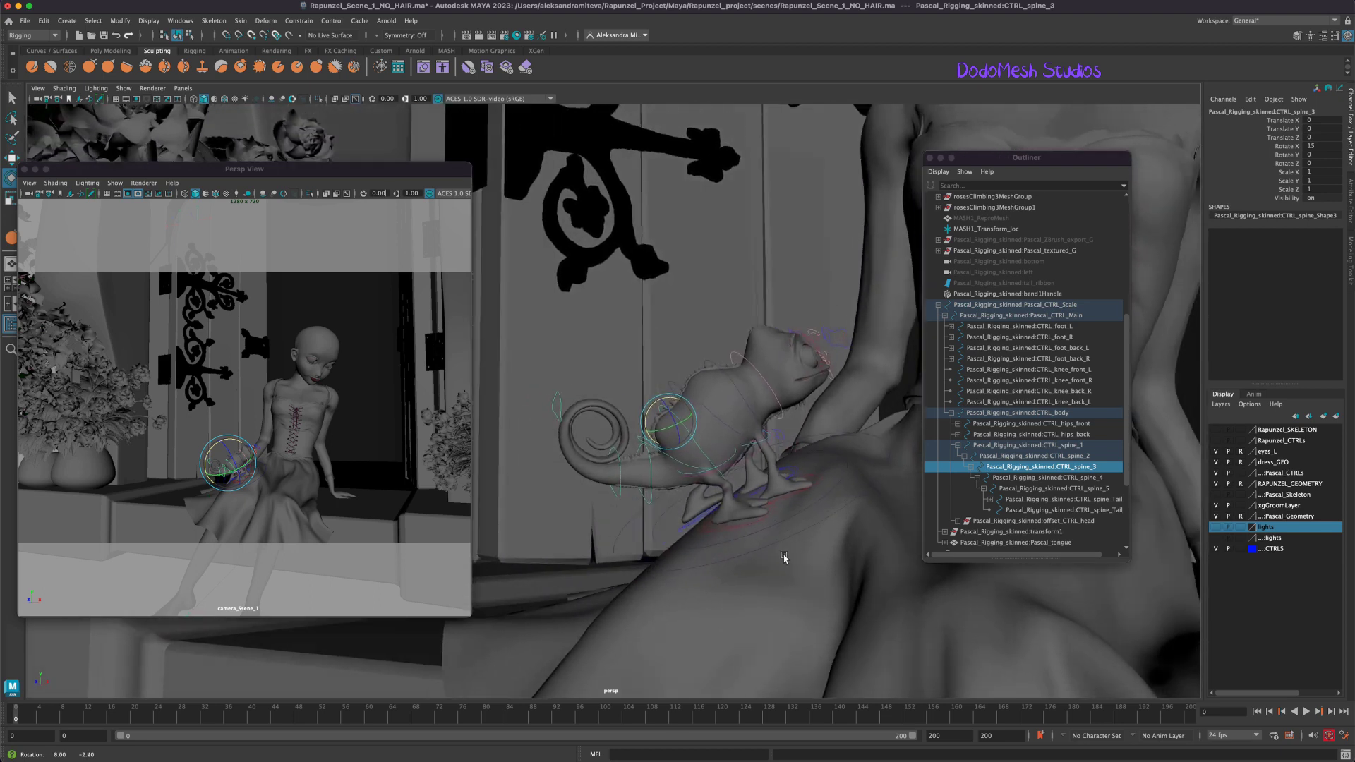
# - Undo the recent spine, tail and left back foot pose changes
pyautogui.press('super+z')
pyautogui.press('super+z')
pyautogui.press('super+z')
pyautogui.press('super+z')
pyautogui.press('super+z')
pyautogui.press('super+z')
pyautogui.press('super+z')
pyautogui.press('super+z')
pyautogui.press('super+z')
pyautogui.press('super+z')
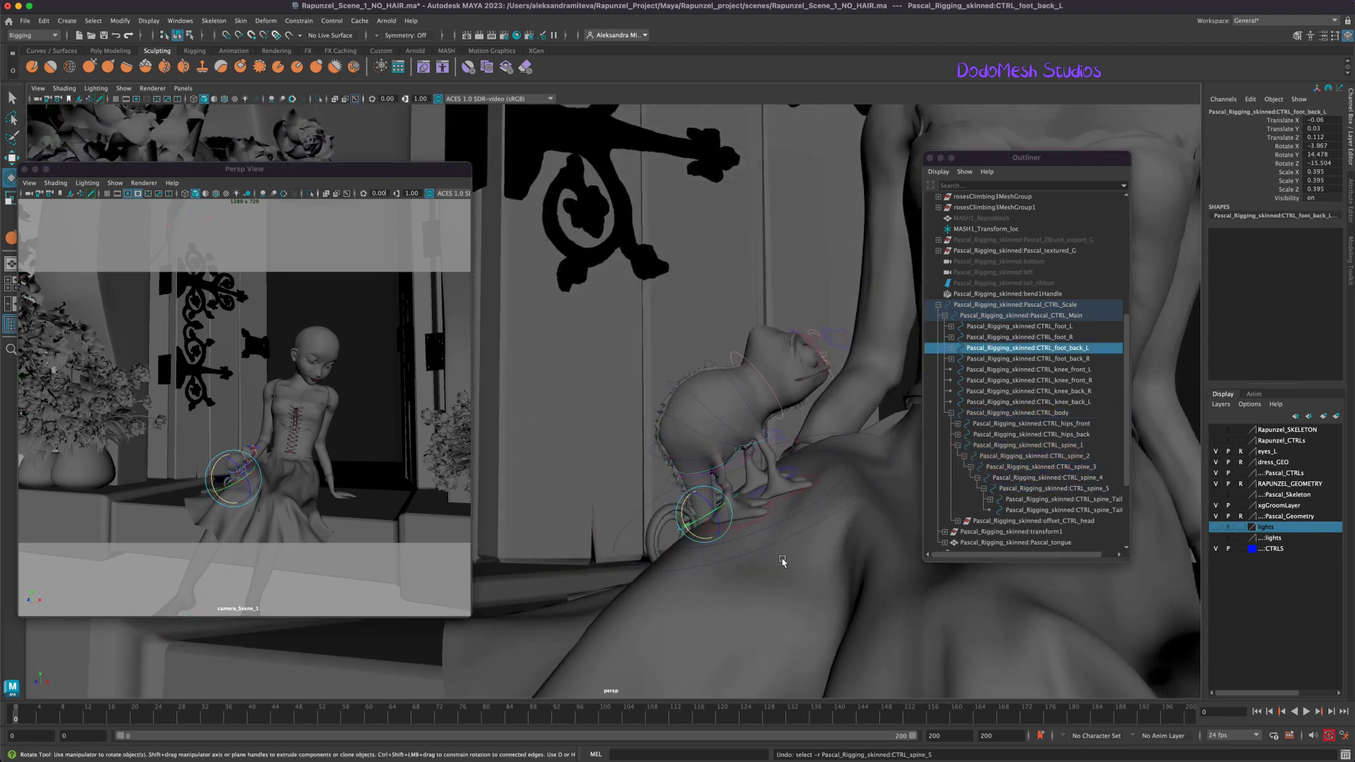
pyautogui.press('z')
pyautogui.press('z')
pyautogui.press('z')
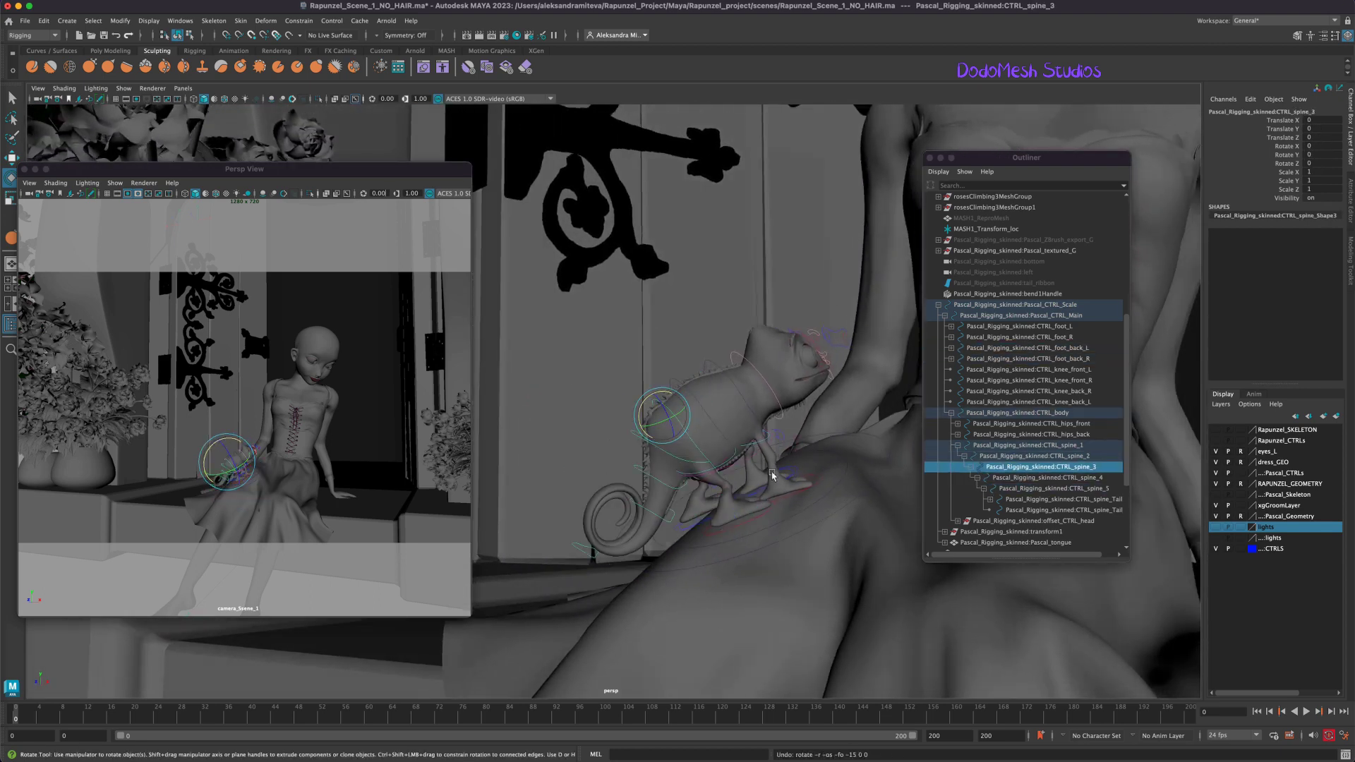
# - Try rotating the second spine control to -15 on X
pyautogui.hotkey('shift', 'z')
pyautogui.hotkey('shift', 'z')
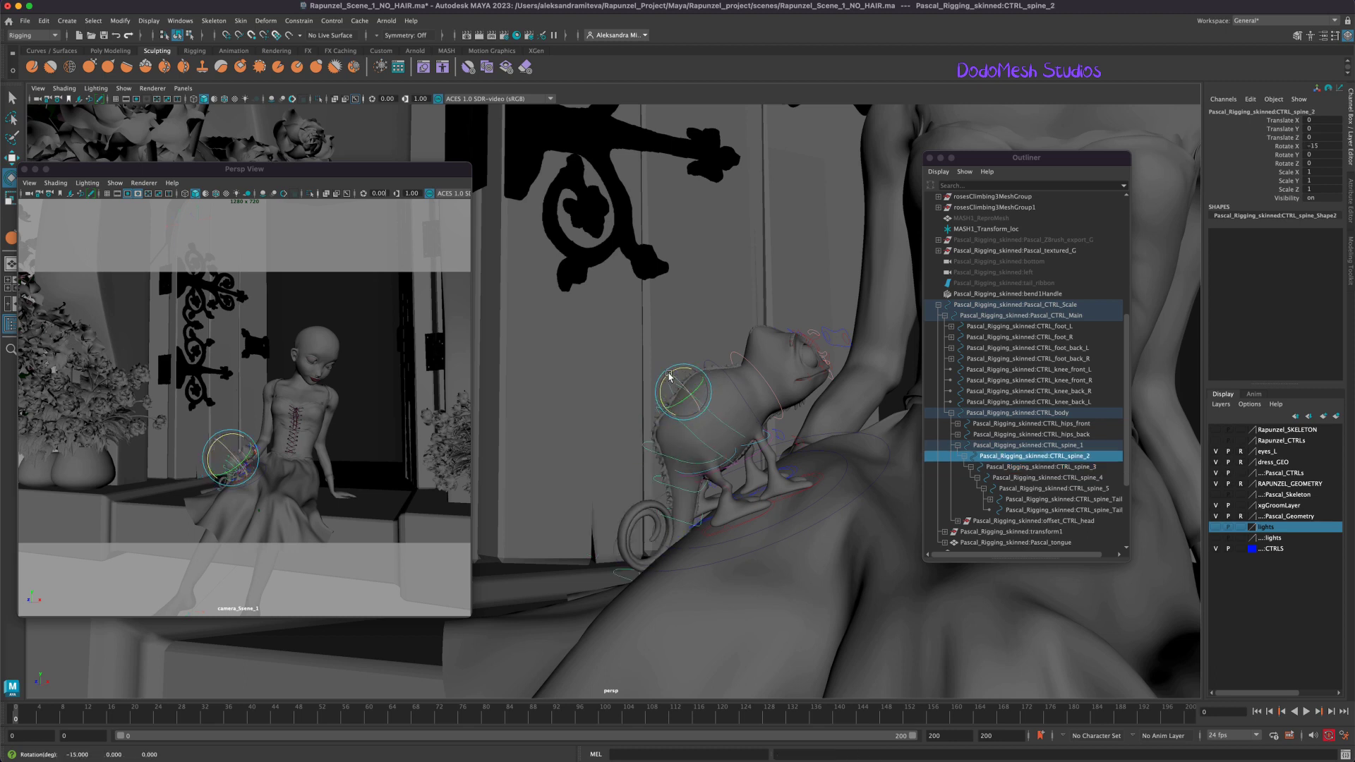
pyautogui.press('super+z')
# - Rotate the first spine control to -15 on X and curve the lower back behind it
pyautogui.click(730, 382)
pyautogui.moveTo(696, 387); pyautogui.dragTo(661, 450)
pyautogui.click(692, 442)
pyautogui.click(678, 468)
# - Rotate the fifth spine control to 15 on X and the first tail control to 30 on X
pyautogui.click(637, 469)
pyautogui.press('z')
pyautogui.press('z')
pyautogui.press('z')
pyautogui.press('z')
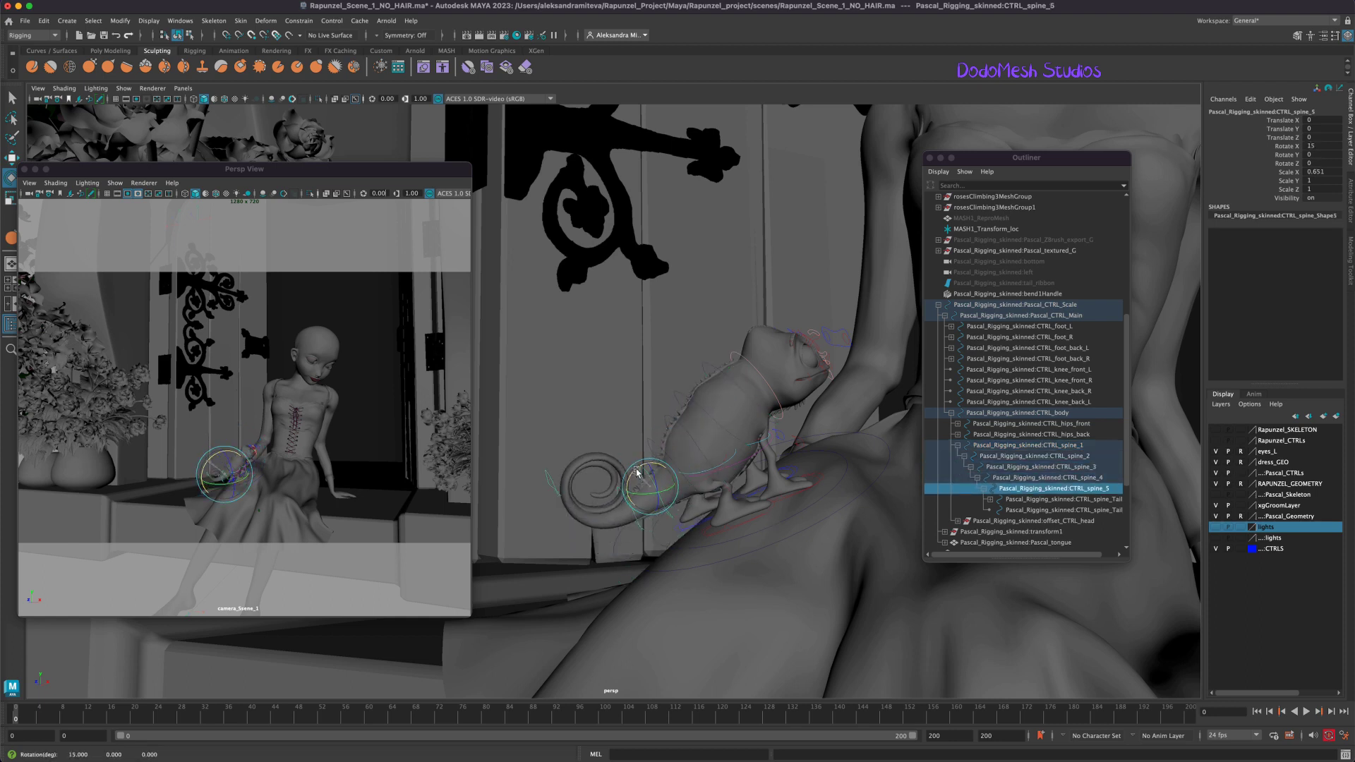
pyautogui.moveTo(742, 609)
pyautogui.keyDown('alt'); pyautogui.mouseDown()
pyautogui.moveTo(769, 615)
pyautogui.moveTo(748, 616)
pyautogui.mouseUp(); pyautogui.keyUp('alt')
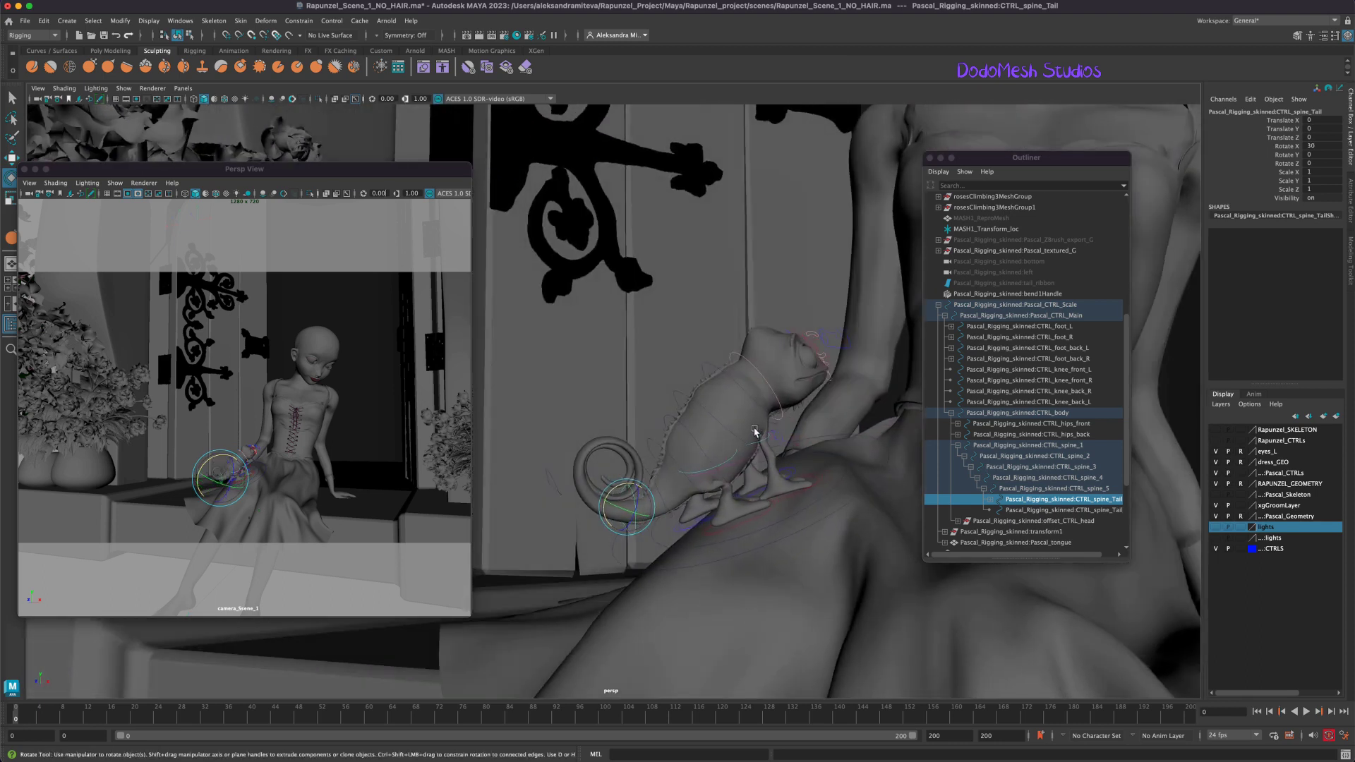
# - Move the first spine control to about 0.043, 0.323, 0.02
pyautogui.press('z')
pyautogui.press('z')
pyautogui.press('z')
pyautogui.press('z')
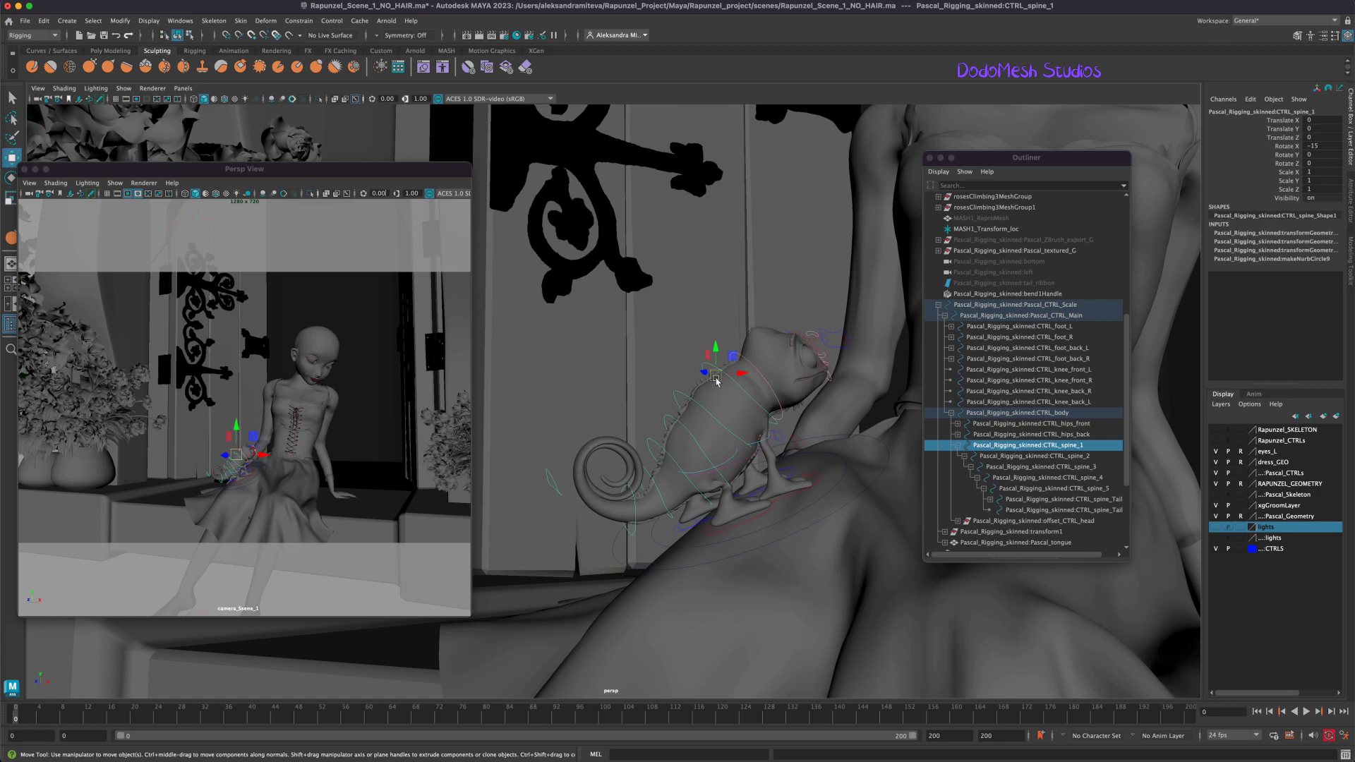
pyautogui.press('z')
pyautogui.press('z')
pyautogui.press('z')
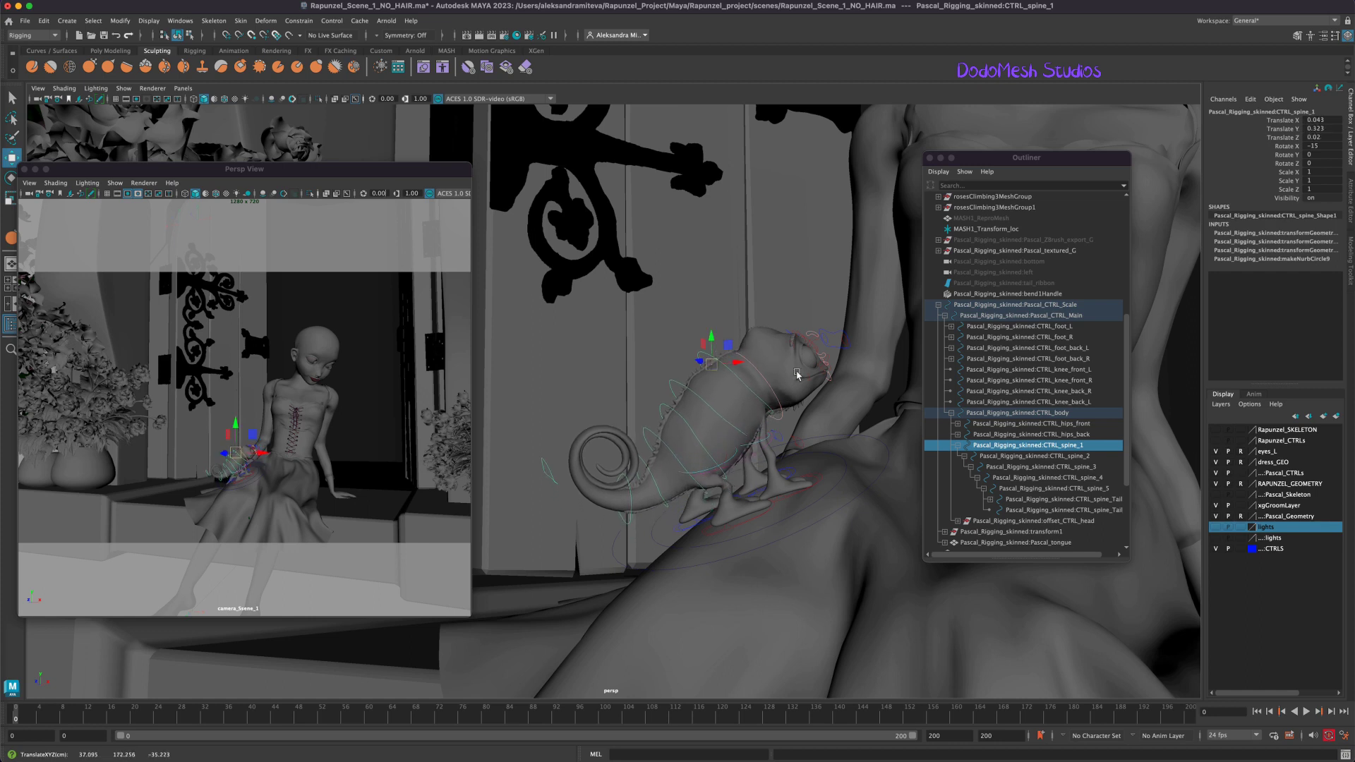
# - Rotate the chameleon's head so that it looks upward
pyautogui.press('e')
pyautogui.moveTo(735, 381)
pyautogui.mouseDown()
pyautogui.moveTo(737, 402)
pyautogui.moveTo(747, 377)
pyautogui.moveTo(739, 389)
pyautogui.mouseUp()
pyautogui.press('w')
pyautogui.keyDown('alt'); pyautogui.moveTo(739, 389); pyautogui.dragTo(750, 539); pyautogui.keyUp('alt')
# - Reposition the right back hip control and move the right back knee control to about -0.039, 0.057, 0.171
pyautogui.click(731, 464)
pyautogui.moveTo(743, 467); pyautogui.dragTo(726, 473)
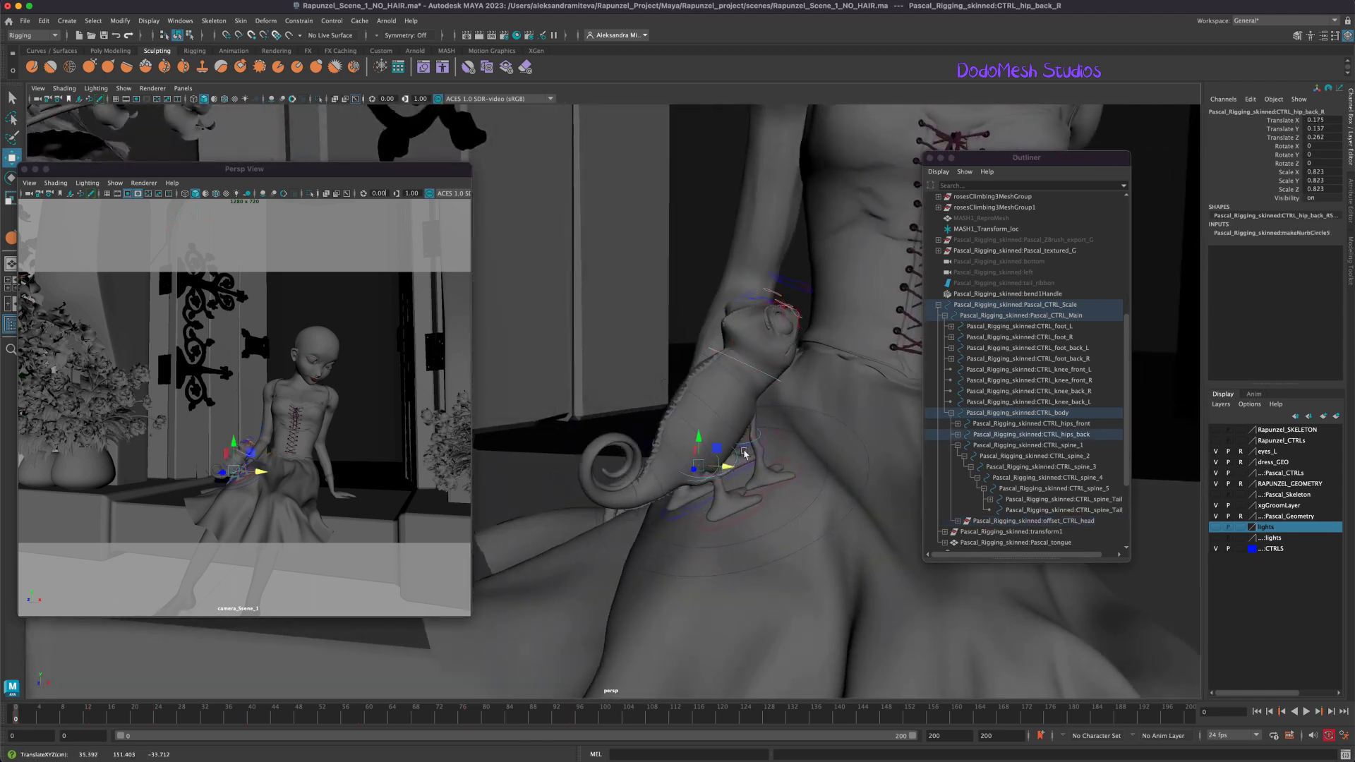
pyautogui.click(729, 479)
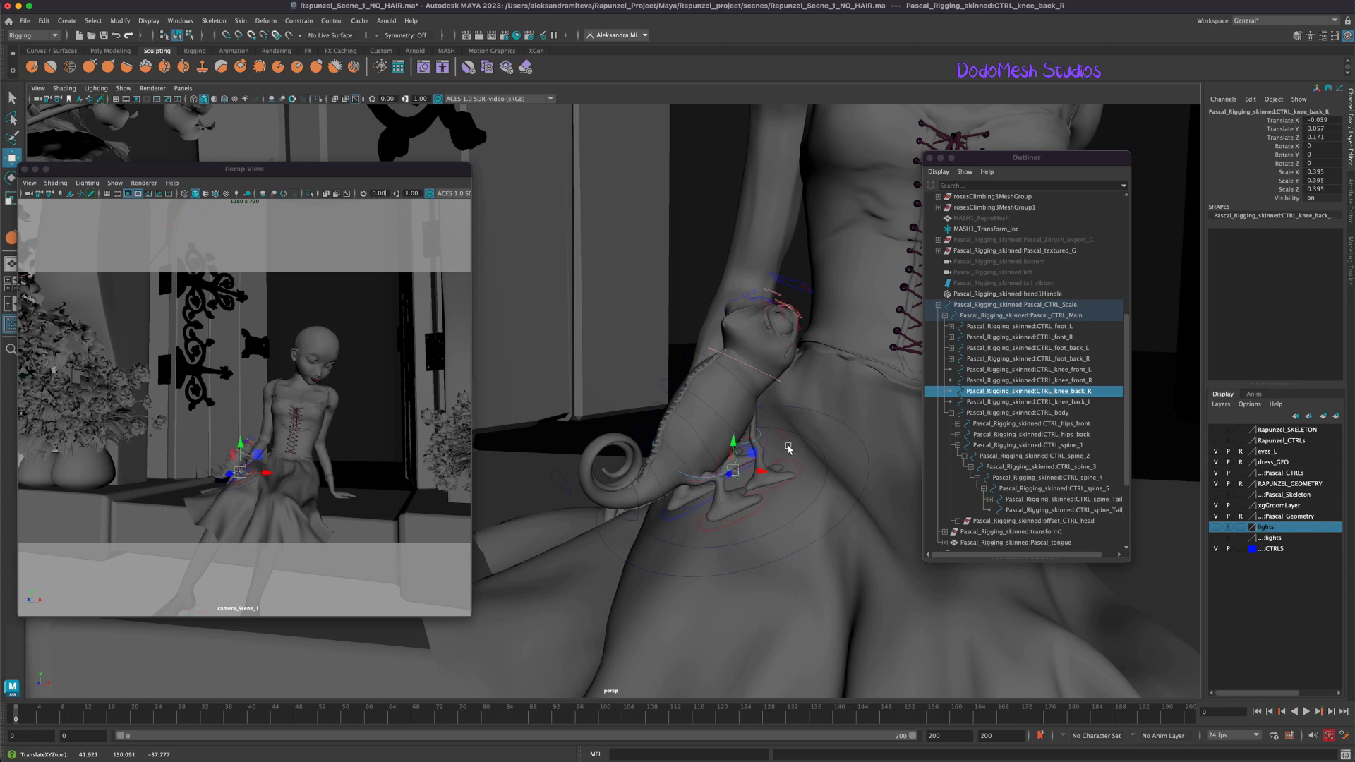
pyautogui.keyDown('alt'); pyautogui.moveTo(785, 460); pyautogui.dragTo(773, 414); pyautogui.keyUp('alt')
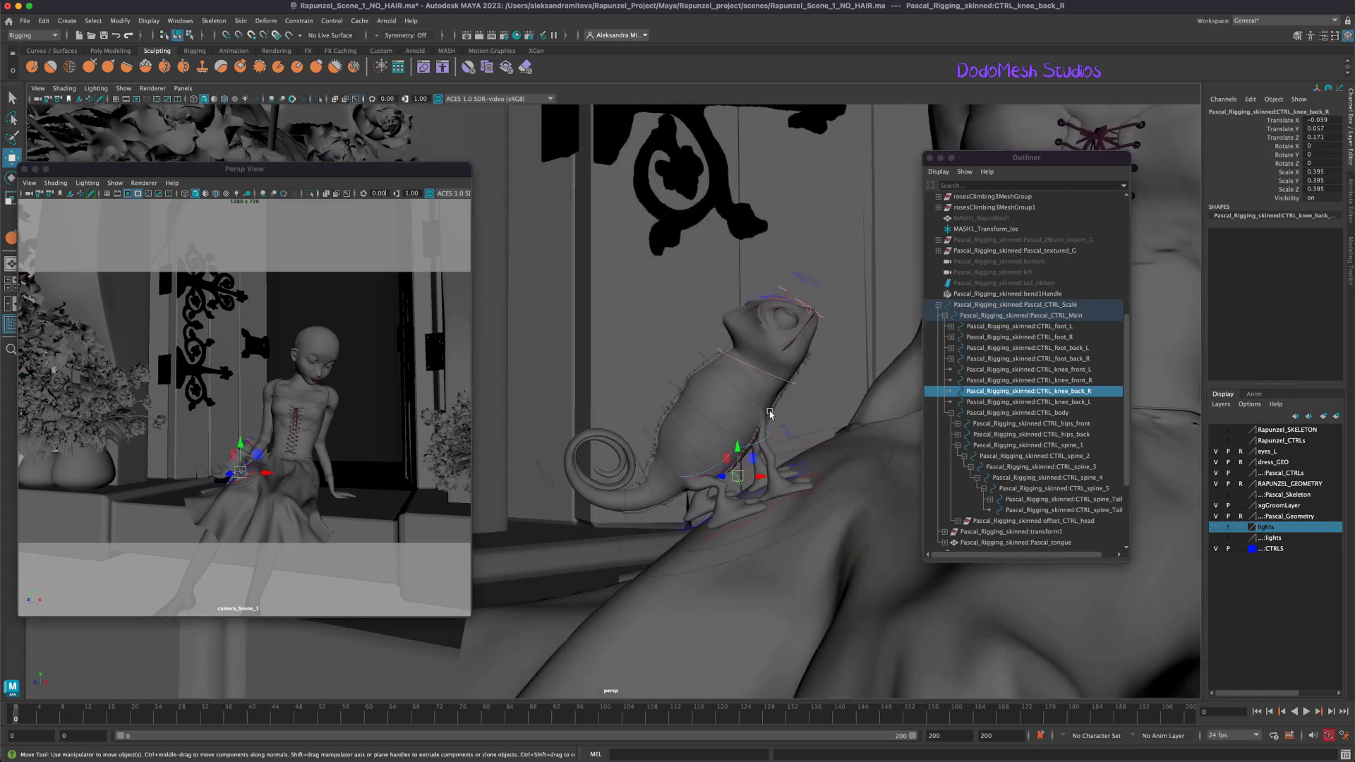
# - Try moving the first spine control farther up and back and tilting it
pyautogui.click(711, 378)
pyautogui.moveTo(711, 378)
pyautogui.mouseDown()
pyautogui.moveTo(708, 394)
pyautogui.moveTo(688, 368)
pyautogui.mouseUp()
pyautogui.press('e')
pyautogui.press('w')
pyautogui.keyDown('alt'); pyautogui.moveTo(709, 471); pyautogui.dragTo(819, 553); pyautogui.keyUp('alt')
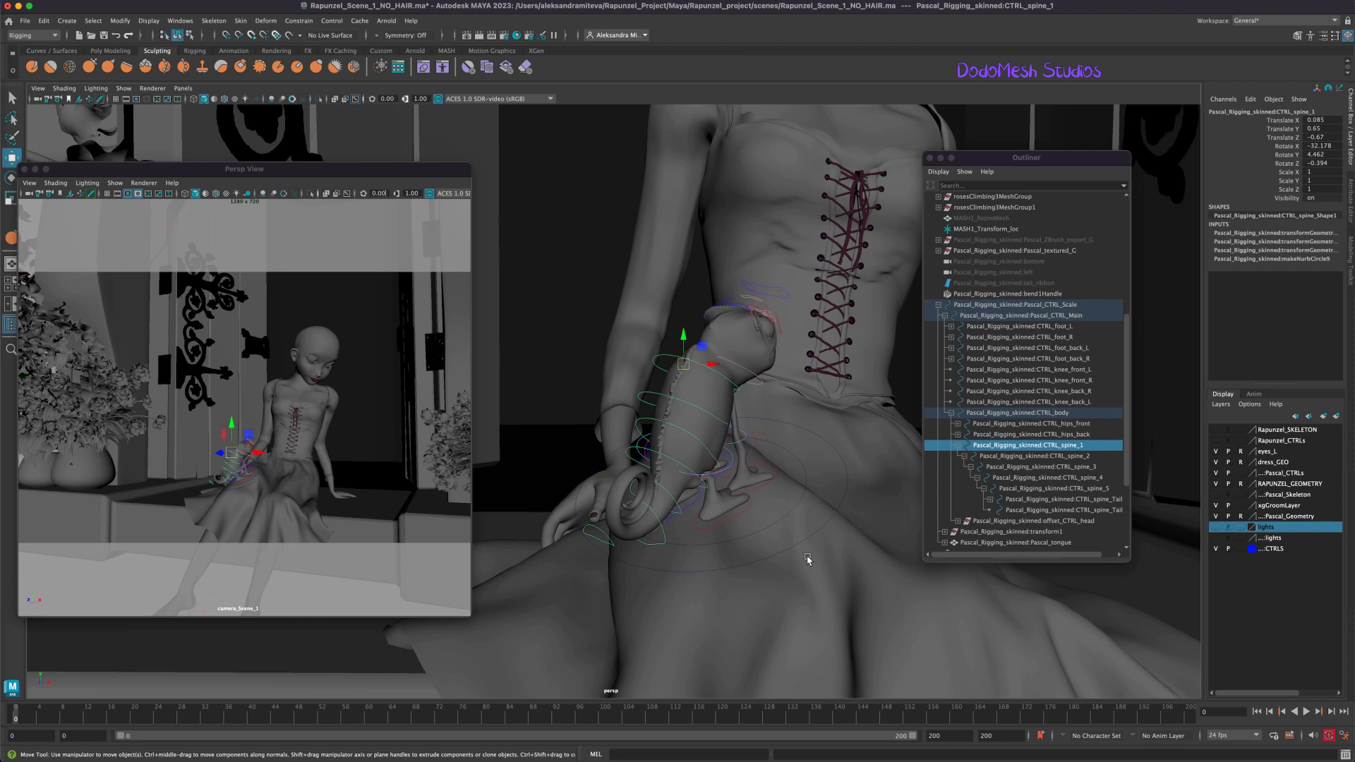
pyautogui.moveTo(790, 546)
pyautogui.keyDown('alt'); pyautogui.mouseDown()
pyautogui.moveTo(781, 567)
pyautogui.moveTo(774, 556)
pyautogui.mouseUp(); pyautogui.keyUp('alt')
pyautogui.press('super+z')
pyautogui.press('z')
pyautogui.press('z')
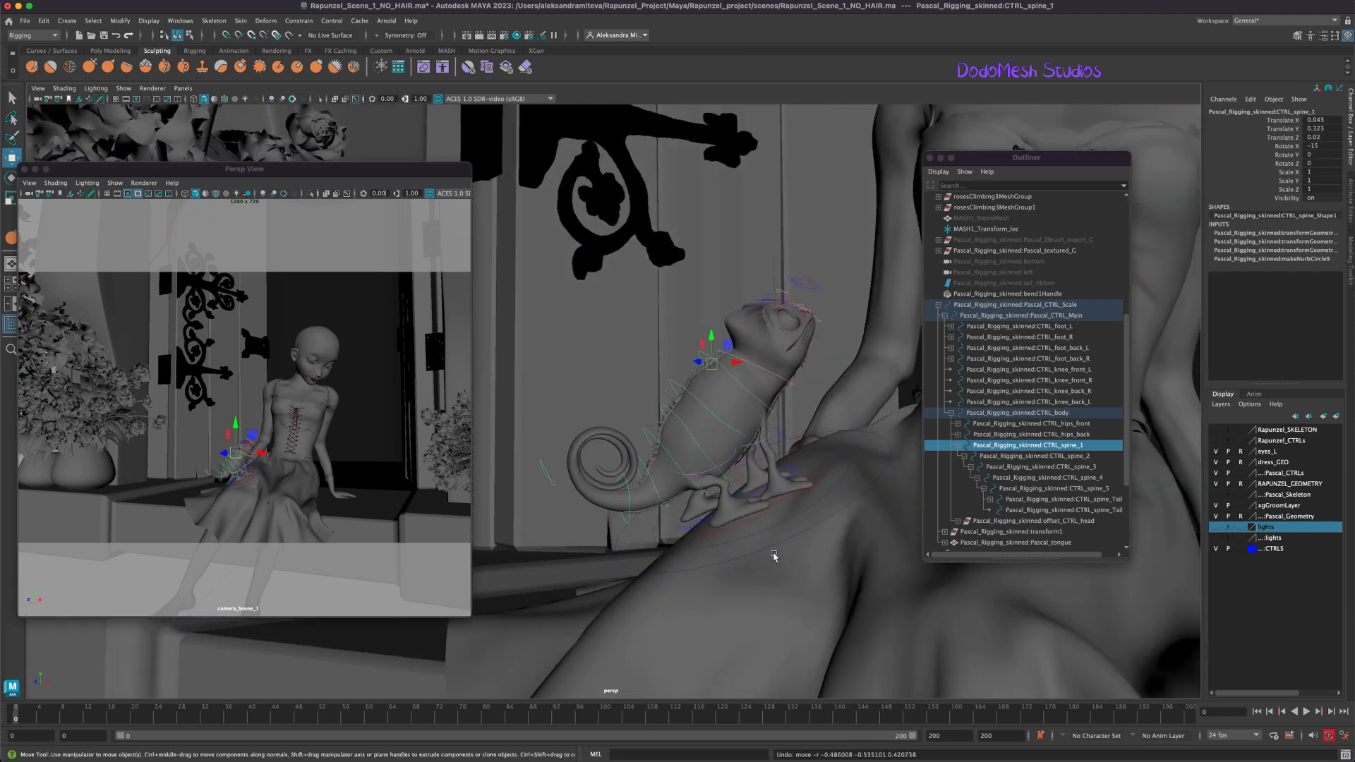
# - Try moving and rotating the second spine control
pyautogui.click(716, 422)
pyautogui.moveTo(688, 395); pyautogui.dragTo(692, 385)
pyautogui.press('e')
pyautogui.moveTo(723, 455); pyautogui.dragTo(788, 494, button='middle')
pyautogui.keyDown('alt'); pyautogui.moveTo(796, 565); pyautogui.dragTo(767, 543); pyautogui.keyUp('alt')
pyautogui.press('z')
pyautogui.press('z')
# - Shift a control at the rear of the body slightly down and rotate the third spine control to lower the tail
pyautogui.click(738, 460)
pyautogui.click(689, 455)
pyautogui.press('w')
pyautogui.moveTo(695, 471); pyautogui.dragTo(694, 482)
pyautogui.keyDown('alt'); pyautogui.moveTo(819, 535); pyautogui.dragTo(696, 410); pyautogui.keyUp('alt')
pyautogui.click(695, 416)
pyautogui.press('e')
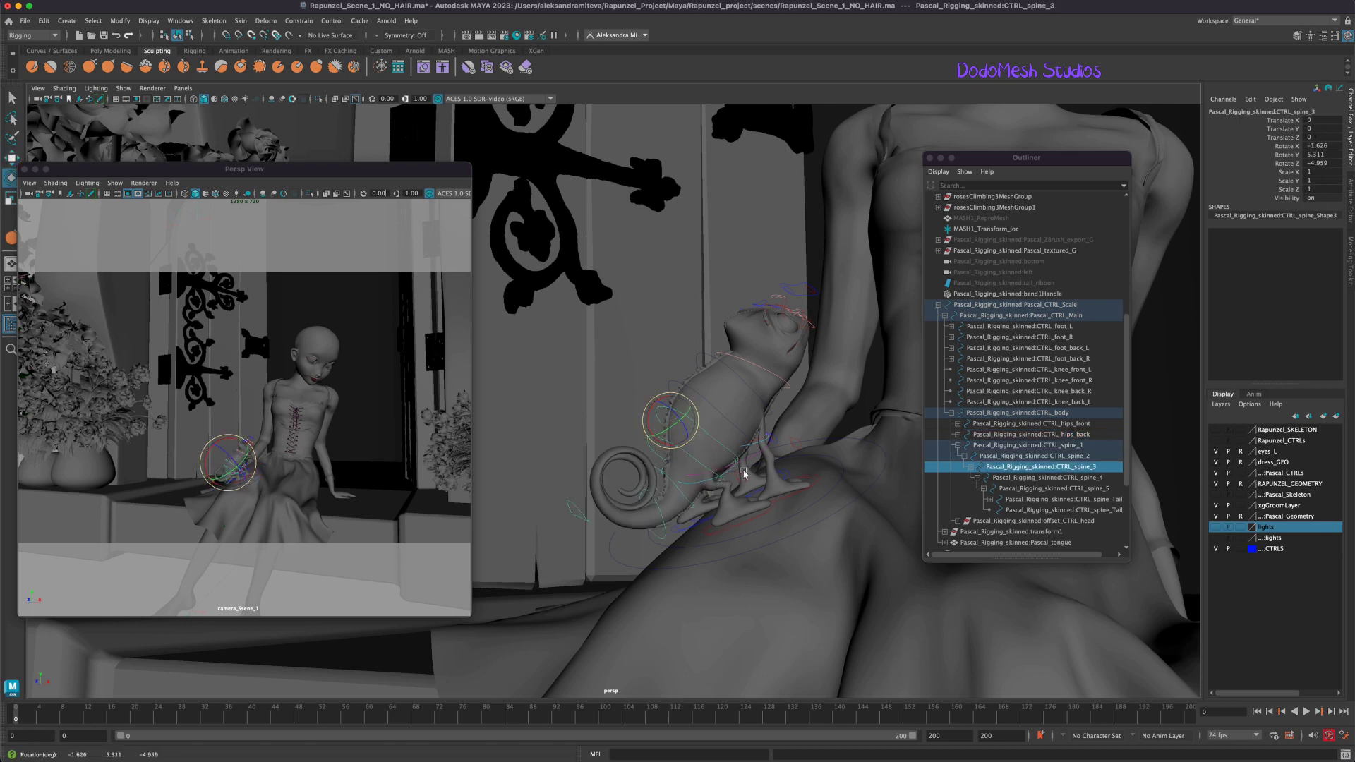
# - Try rotating the chameleon's right back foot
pyautogui.click(772, 509)
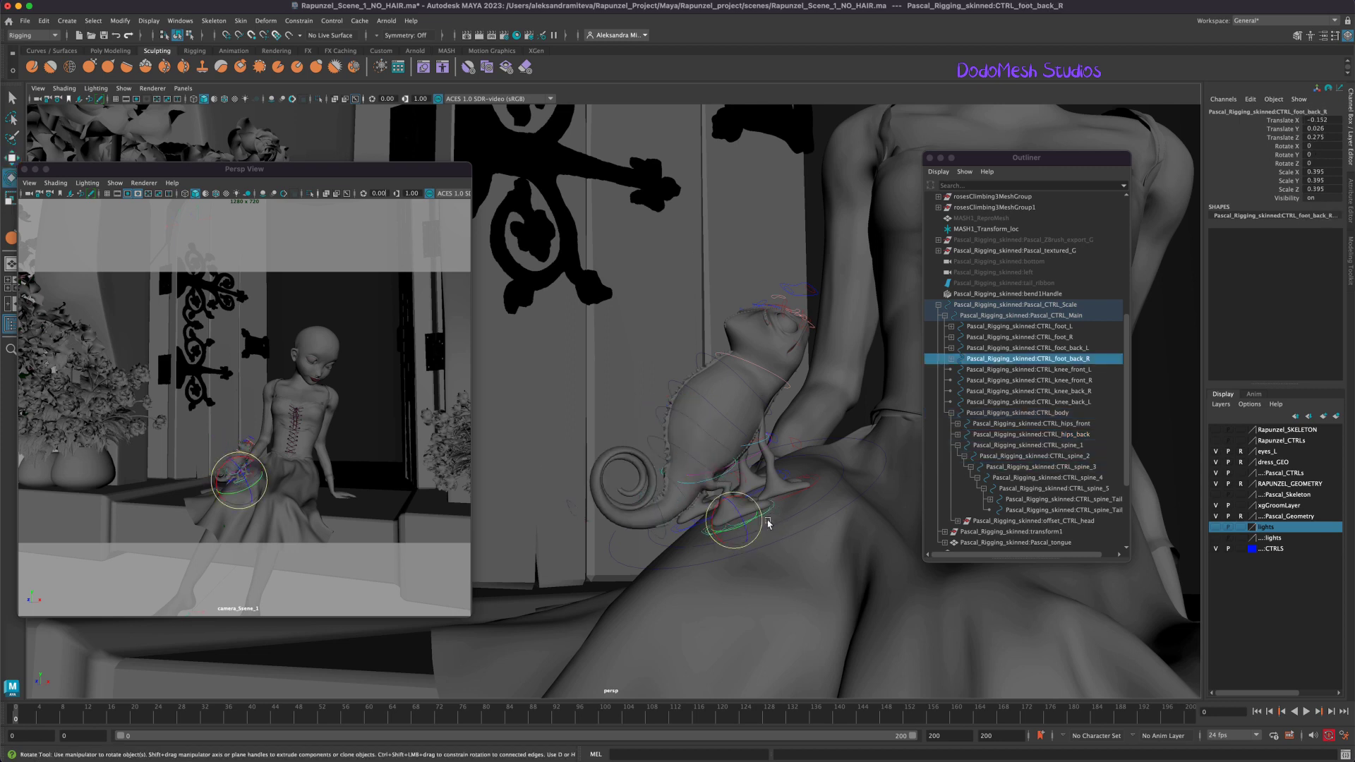
pyautogui.moveTo(749, 526); pyautogui.dragTo(833, 573)
pyautogui.hotkey('ctrl', 'z')
# - Adjust the pose of the curled tail with its tail controls
pyautogui.click(581, 517)
pyautogui.keyDown('alt'); pyautogui.moveTo(586, 519); pyautogui.dragTo(574, 490); pyautogui.keyUp('alt')
pyautogui.click(582, 487)
pyautogui.press('w')
pyautogui.moveTo(718, 580)
pyautogui.keyDown('alt'); pyautogui.mouseDown()
pyautogui.moveTo(609, 572)
pyautogui.moveTo(631, 536)
pyautogui.moveTo(722, 579)
pyautogui.moveTo(620, 568)
pyautogui.moveTo(615, 553)
pyautogui.moveTo(642, 539)
pyautogui.moveTo(741, 586)
pyautogui.mouseUp(); pyautogui.keyUp('alt')
# - Rotate the left back foot to 30 on Y and move it to about -0.081, -0.028, 0.116
pyautogui.click(639, 553)
pyautogui.press('e')
pyautogui.click(615, 553)
pyautogui.press('w')
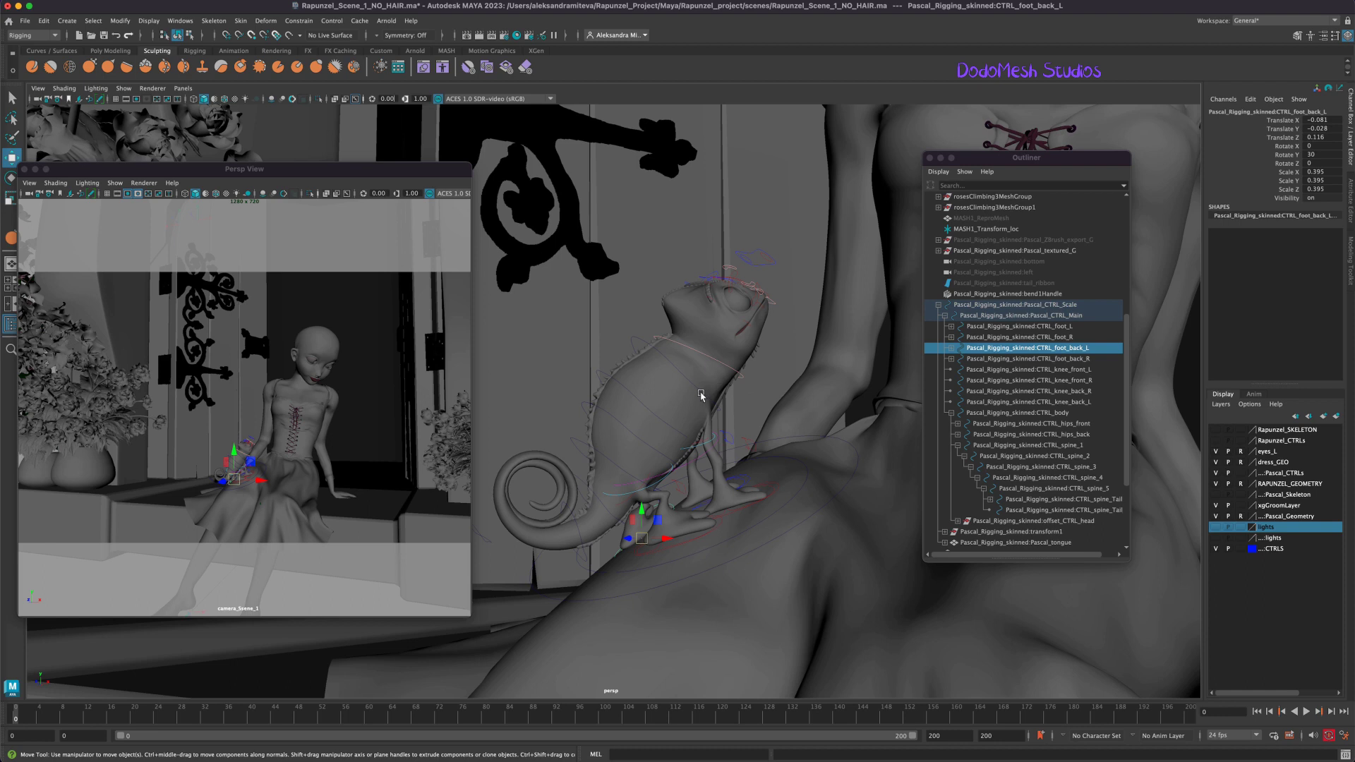
# - Move the front hips control vertically to adjust the height of the chest
pyautogui.click(674, 330)
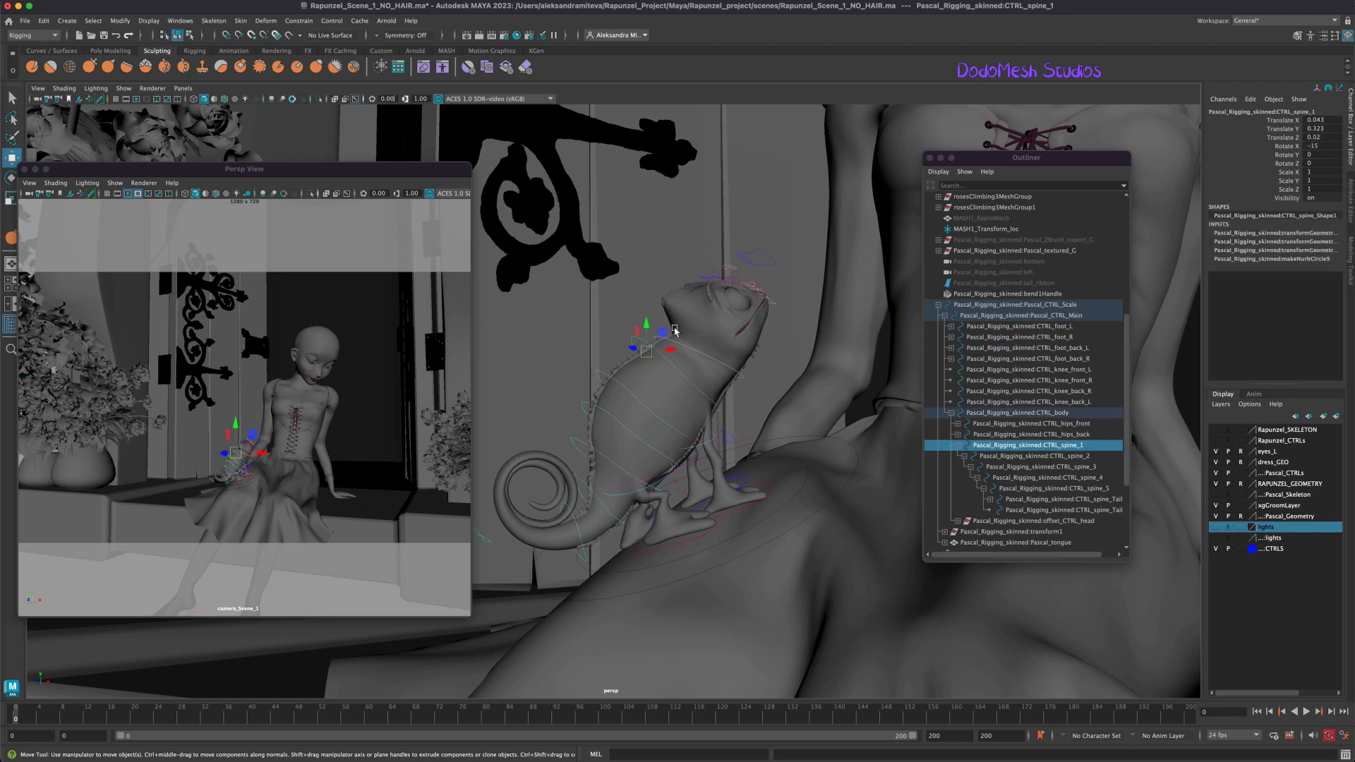
pyautogui.click(711, 442)
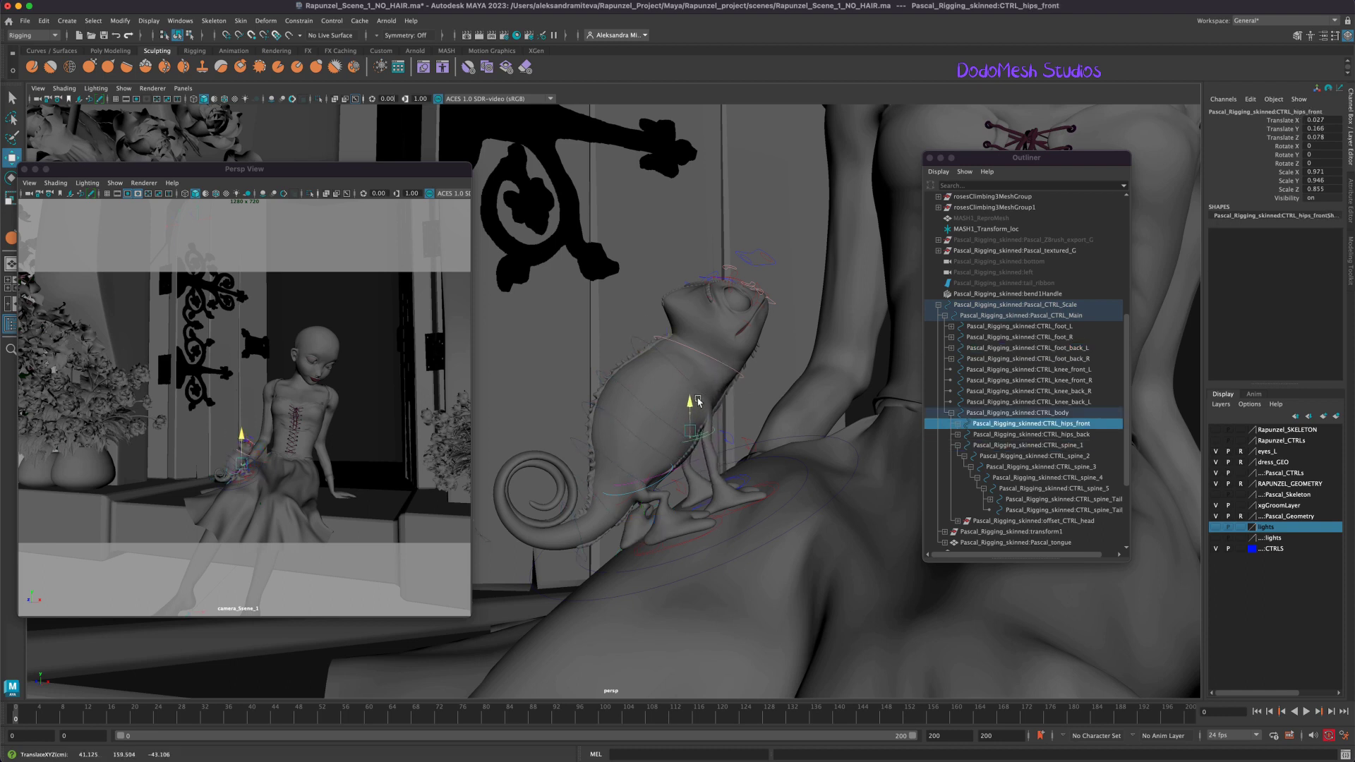
pyautogui.press('Up')
pyautogui.press('Up')
pyautogui.press('e')
pyautogui.moveTo(690, 487); pyautogui.dragTo(692, 489)
pyautogui.press('z')
pyautogui.hotkey('shift', 'z')
pyautogui.press('z')
# - Try moving the chameleon's right front foot
pyautogui.click(773, 486)
pyautogui.press('w')
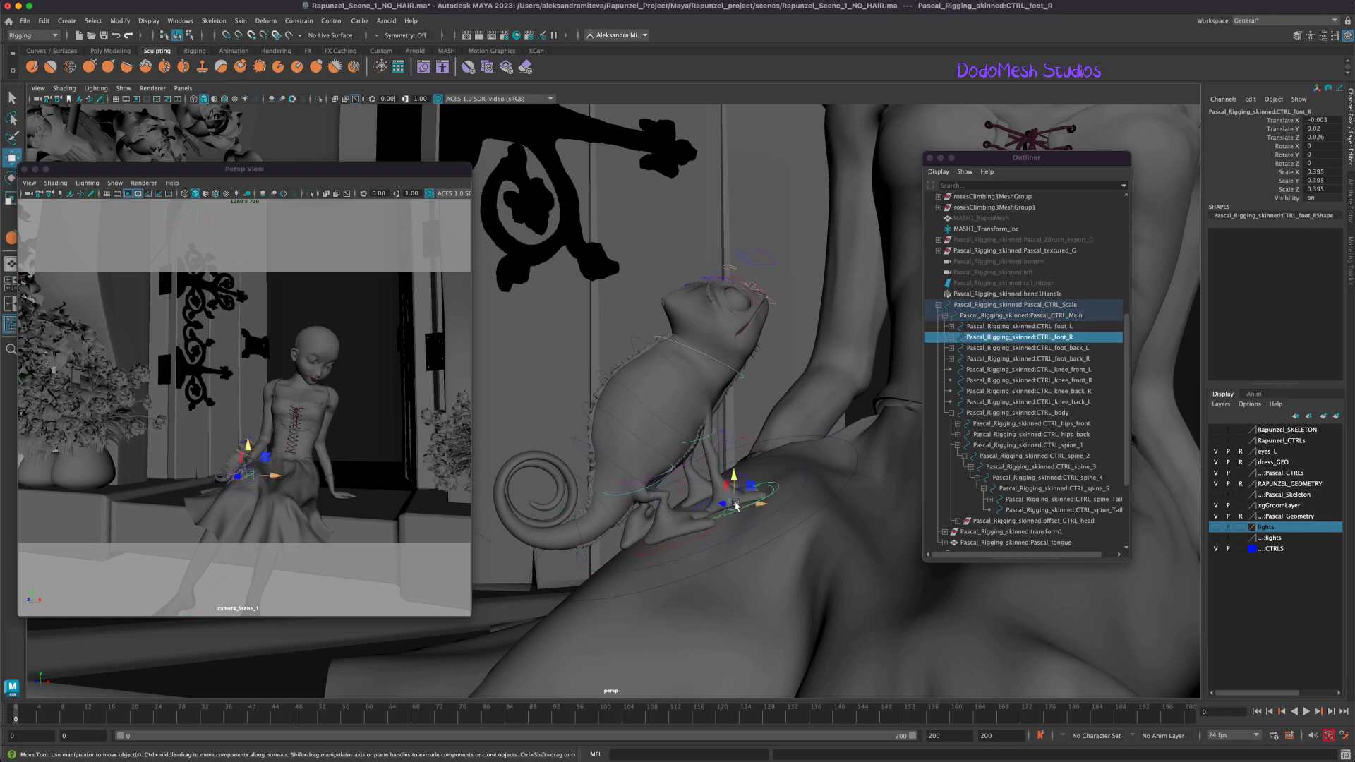
pyautogui.moveTo(735, 505); pyautogui.dragTo(748, 557)
pyautogui.press('z')
pyautogui.press('z')
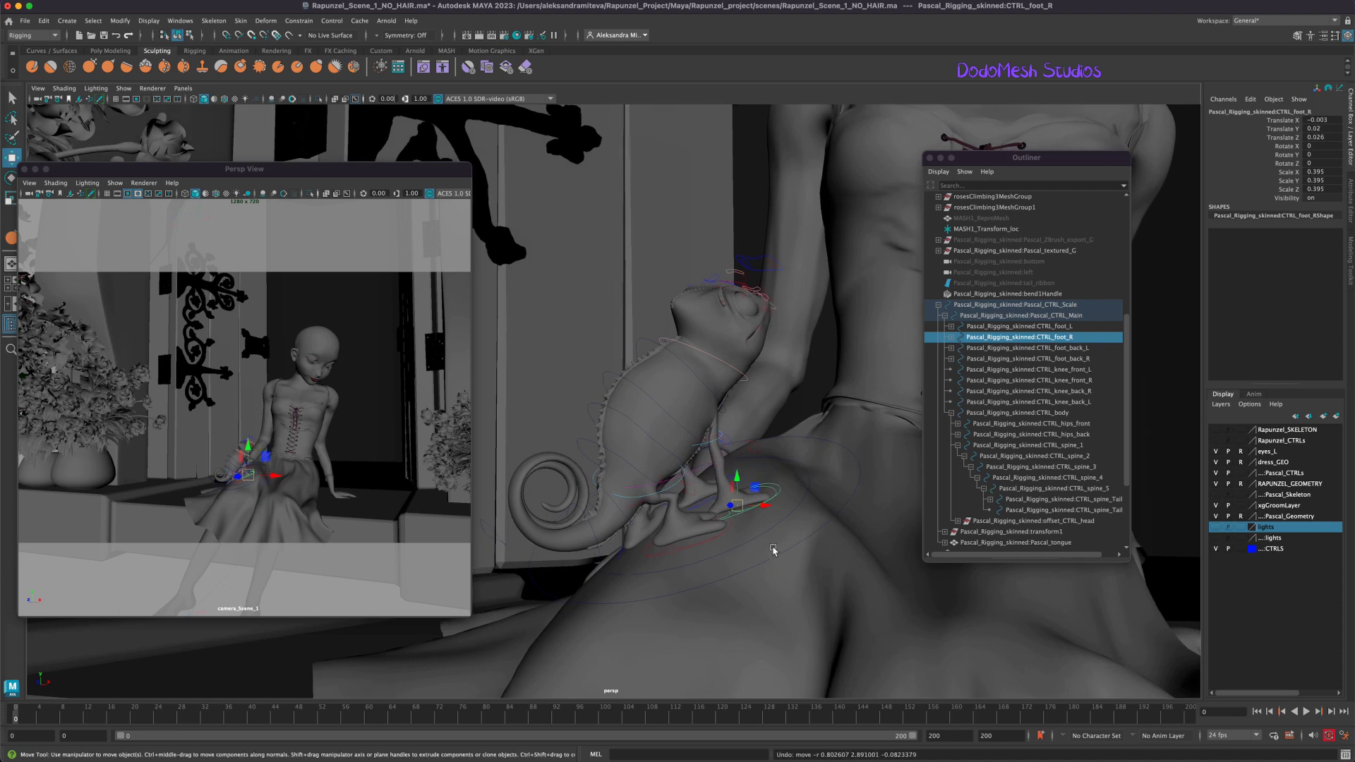
# - Adjust the height of the right front hip control and lower the second spine control slightly
pyautogui.click(711, 431)
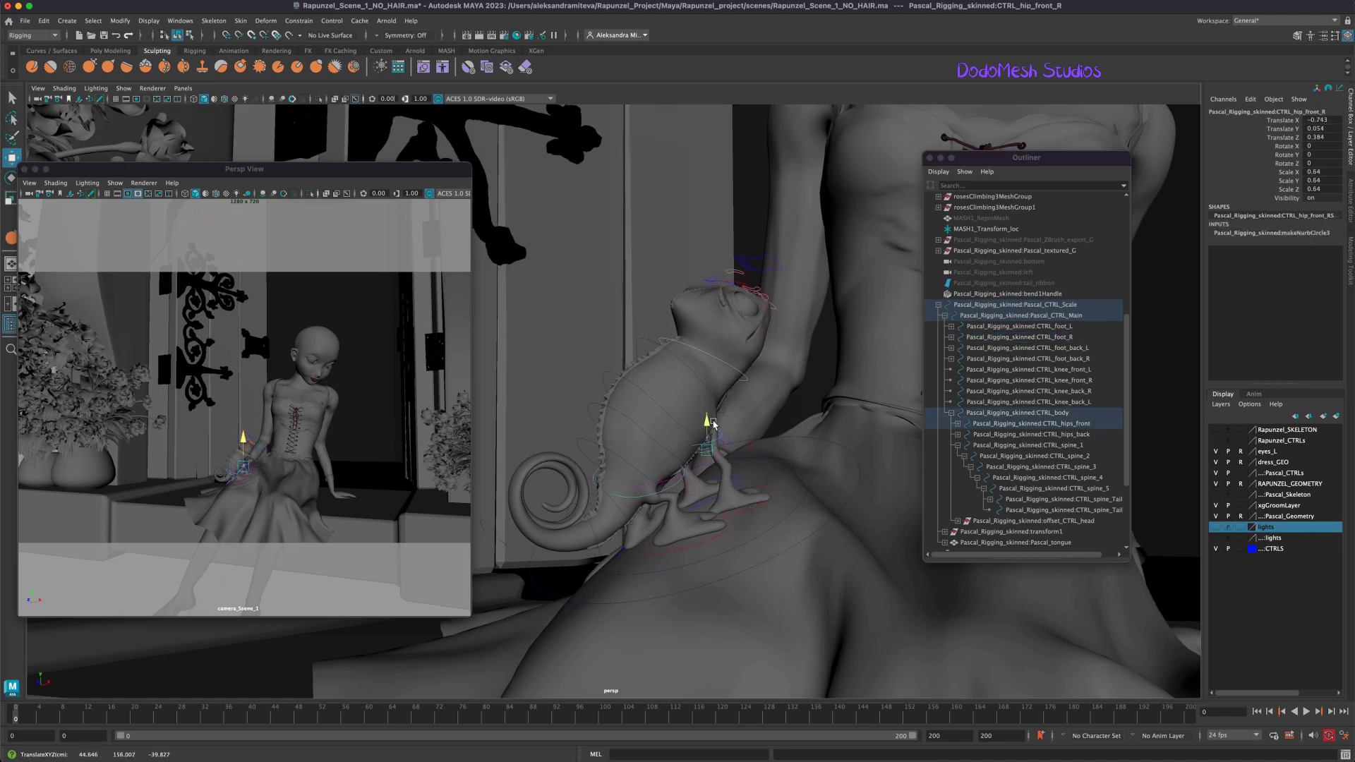
pyautogui.click(664, 407)
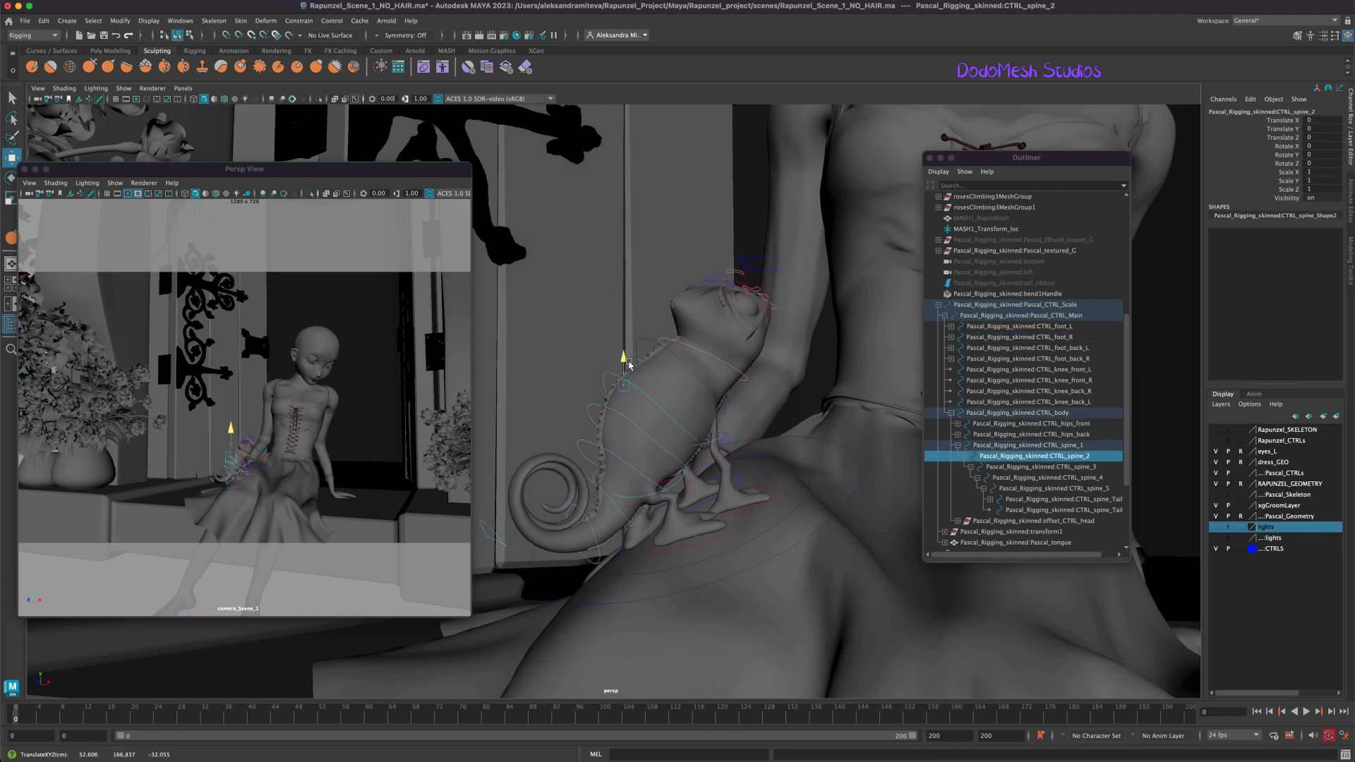
pyautogui.moveTo(627, 359); pyautogui.dragTo(627, 364)
# - Move the first spine control to about -0.001, -0.09, -0.266
pyautogui.click(674, 350)
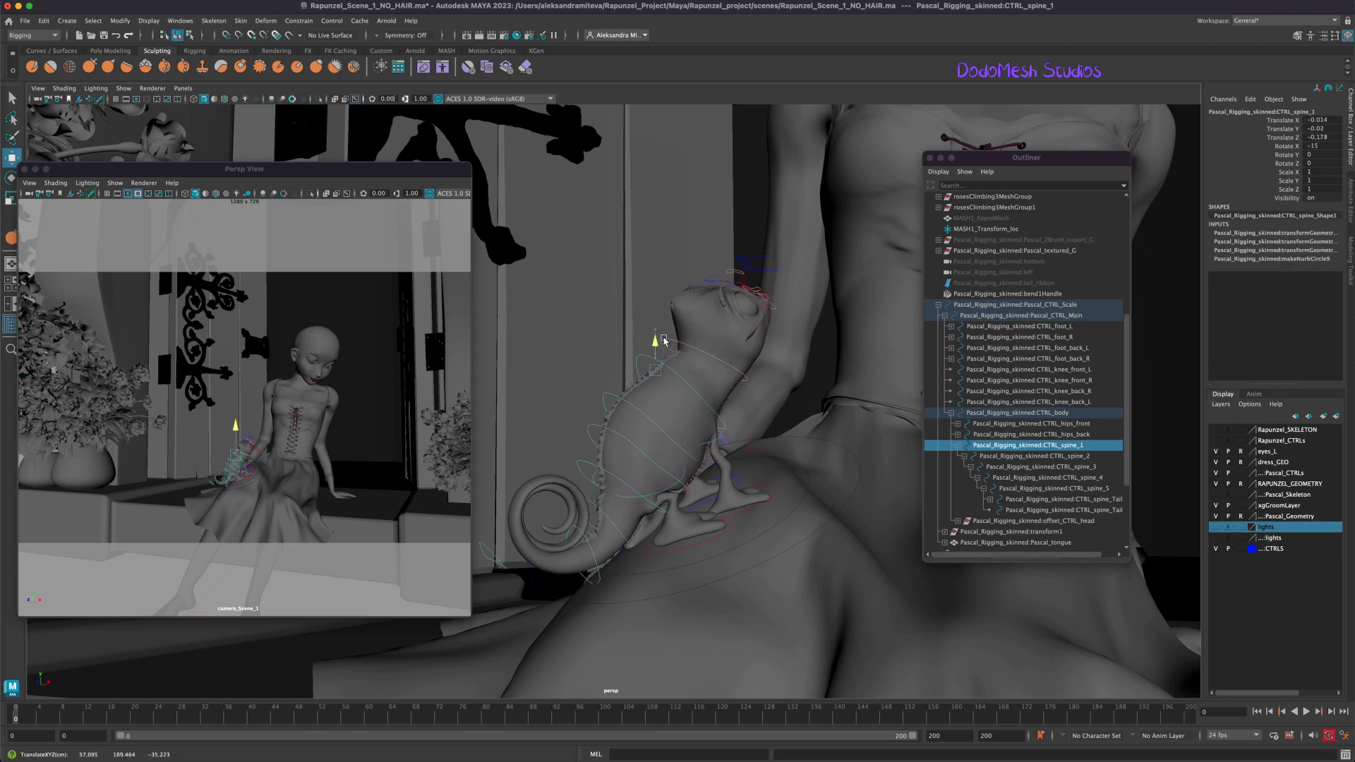
pyautogui.click(725, 355)
pyautogui.moveTo(688, 347); pyautogui.dragTo(655, 344)
pyautogui.click(700, 398)
pyautogui.keyDown('alt'); pyautogui.moveTo(825, 514); pyautogui.dragTo(765, 503); pyautogui.keyUp('alt')
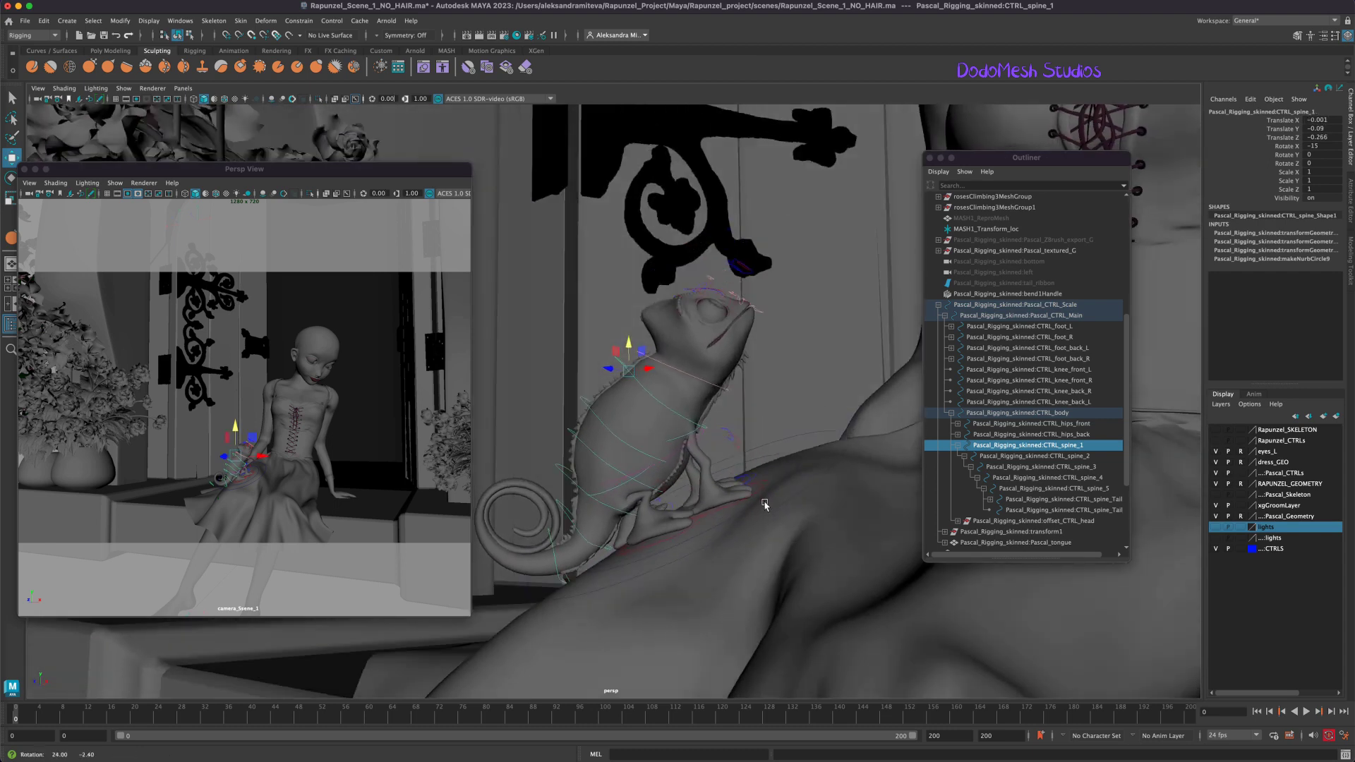
# - Pose the head control at about -29.9, 1.3, 0.1 rotation and 0.055, -0.103, -0.612 translation
pyautogui.click(721, 386)
pyautogui.press('e')
pyautogui.moveTo(700, 341); pyautogui.dragTo(681, 382)
pyautogui.press('w')
pyautogui.press('e')
pyautogui.moveTo(713, 509); pyautogui.dragTo(771, 533)
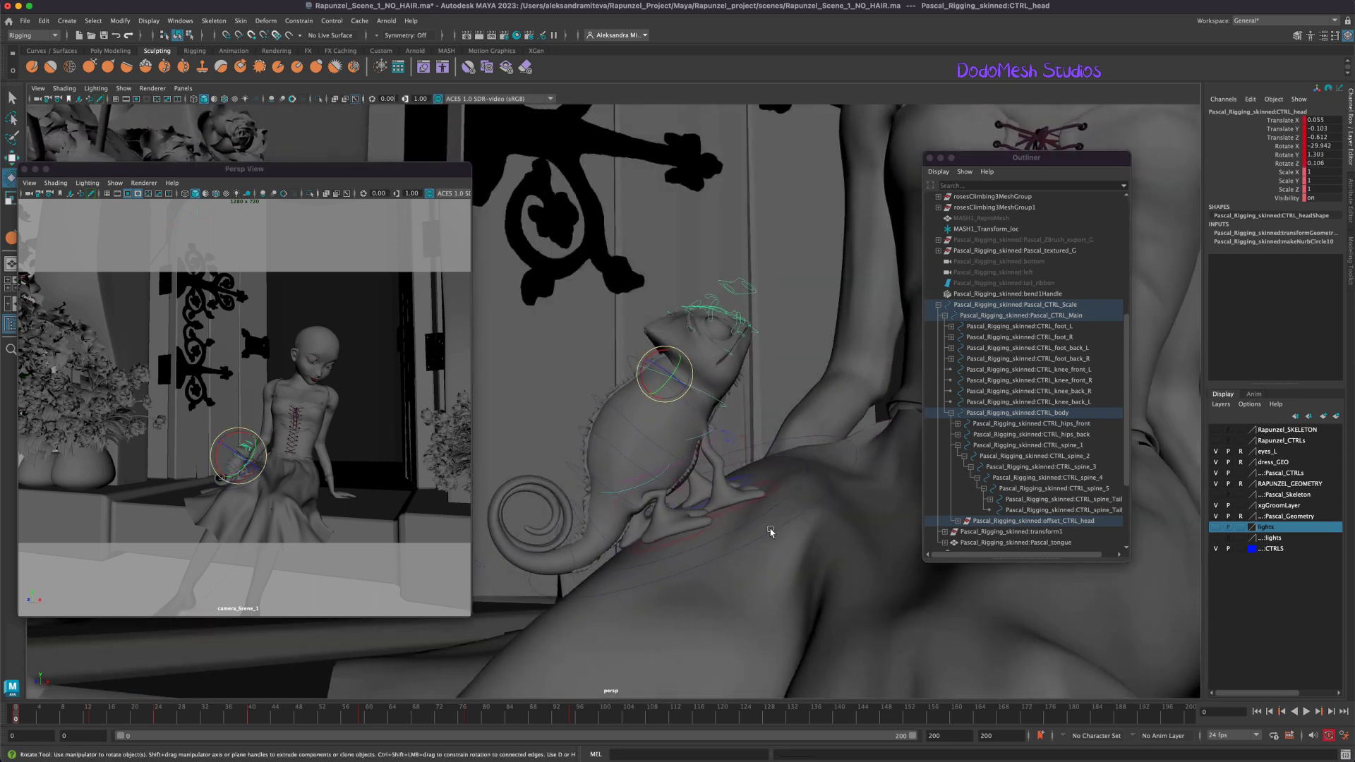
# - Try a further small rotation of the head control
pyautogui.moveTo(699, 384); pyautogui.dragTo(693, 380)
pyautogui.hotkey('ctrl', 'z')
pyautogui.keyDown('alt'); pyautogui.moveTo(758, 516); pyautogui.dragTo(821, 582); pyautogui.keyUp('alt')
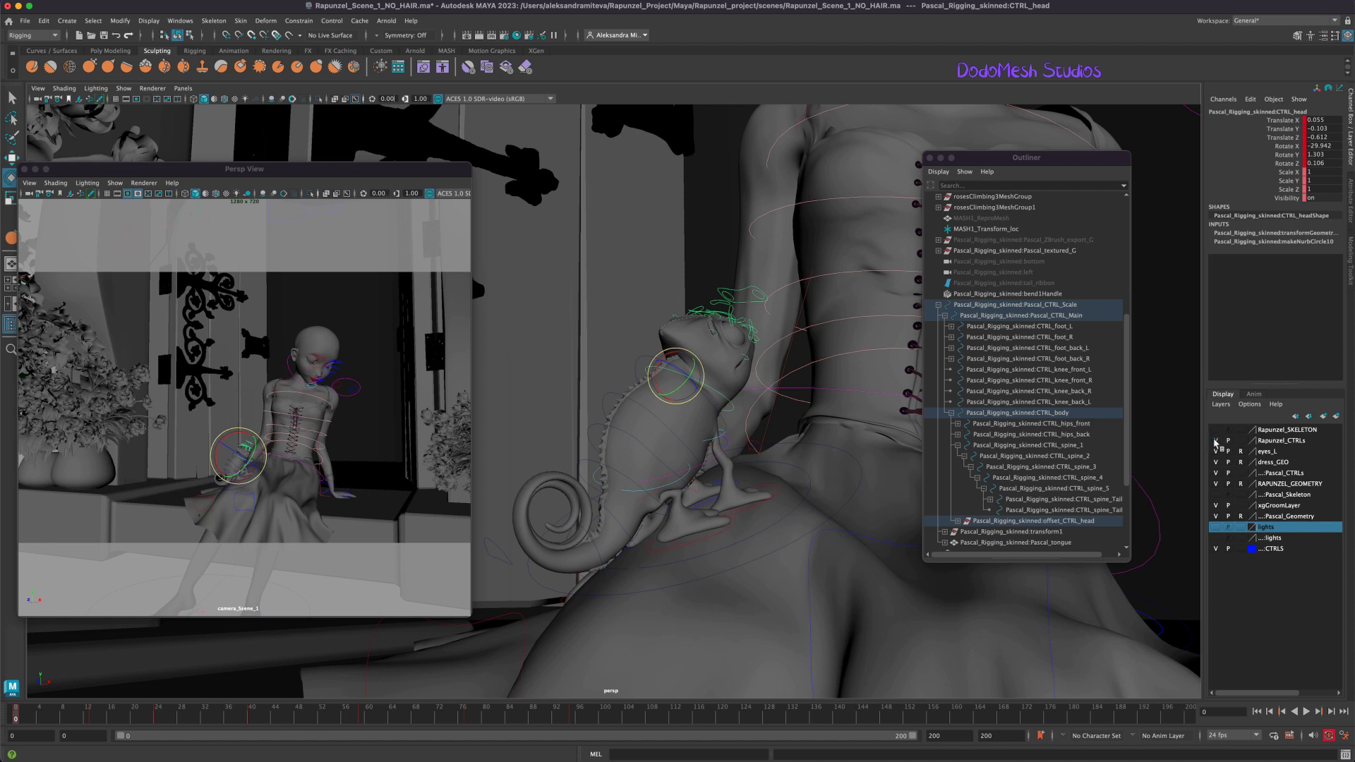
# - Hide the Pascal_CTRLs display layer and return to the Select tool
pyautogui.click(1215, 473)
pyautogui.press('q')
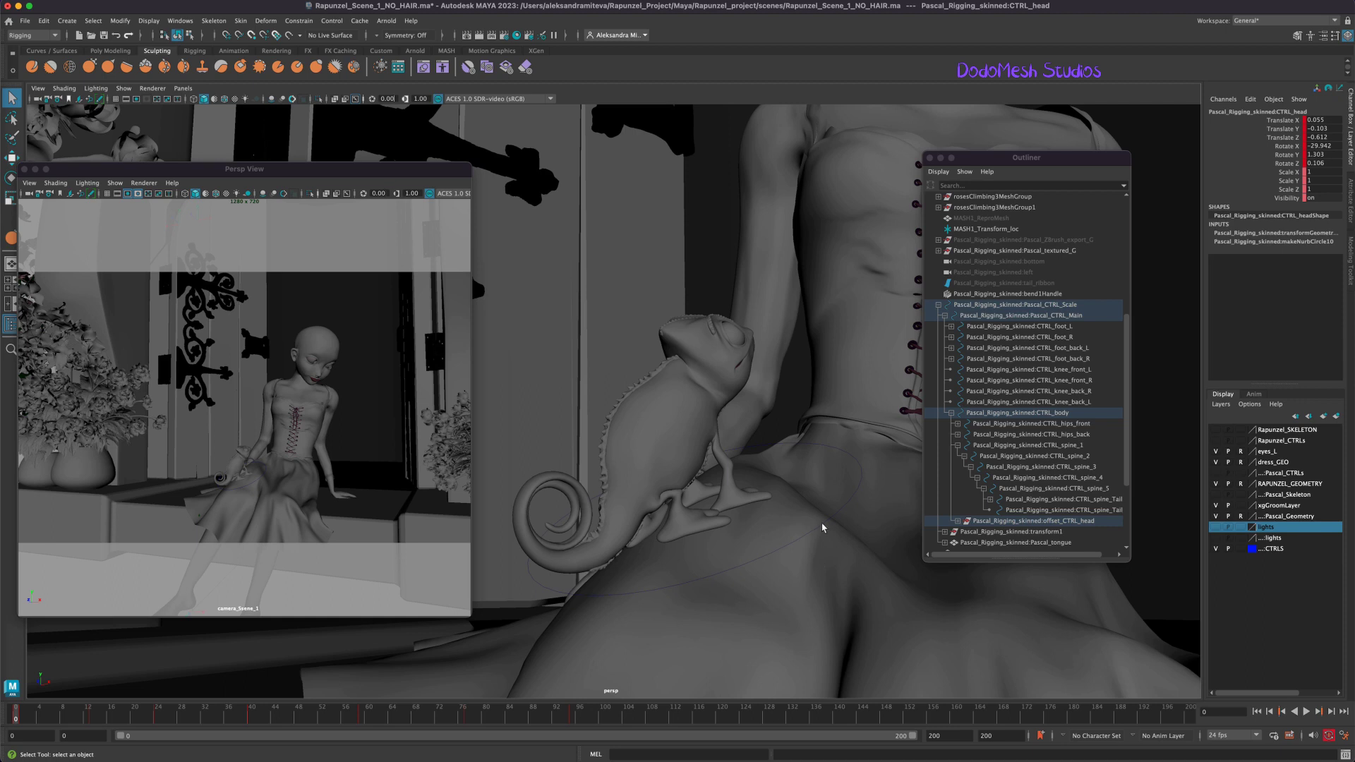
# - Try scaling the whole chameleon slightly up with Pascal_CTRL_Scale
pyautogui.click(822, 527)
pyautogui.press('r')
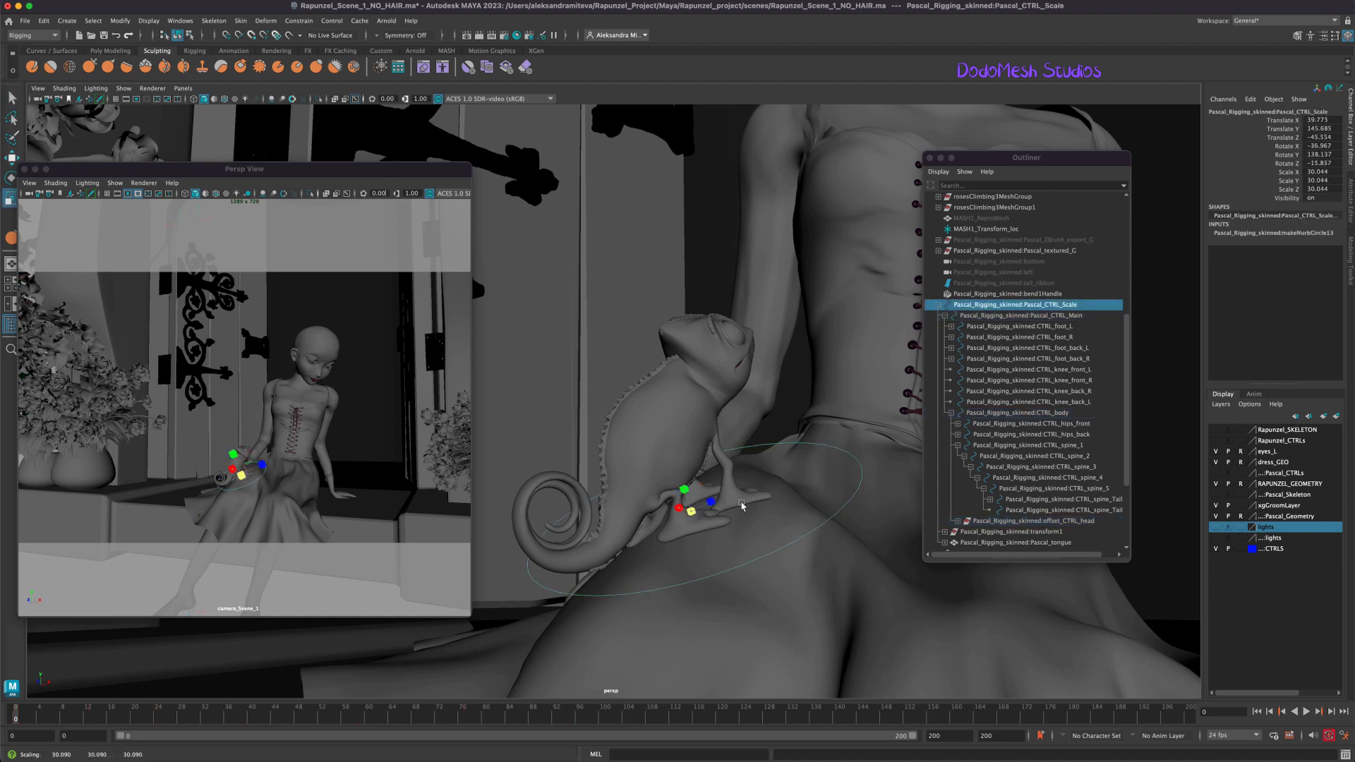
pyautogui.hotkey('ctrl', 'z')
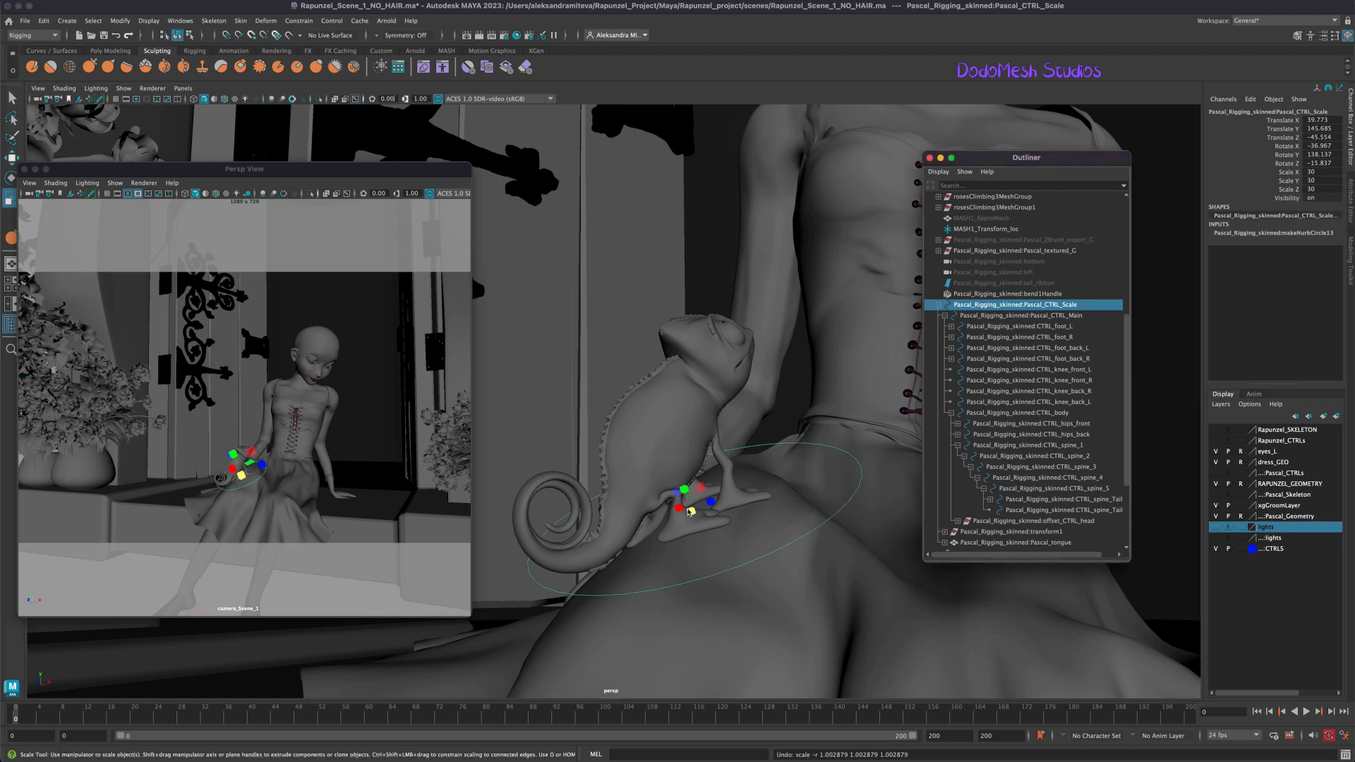
# - Show the Pascal_Skeleton display layer
pyautogui.click(1215, 494)
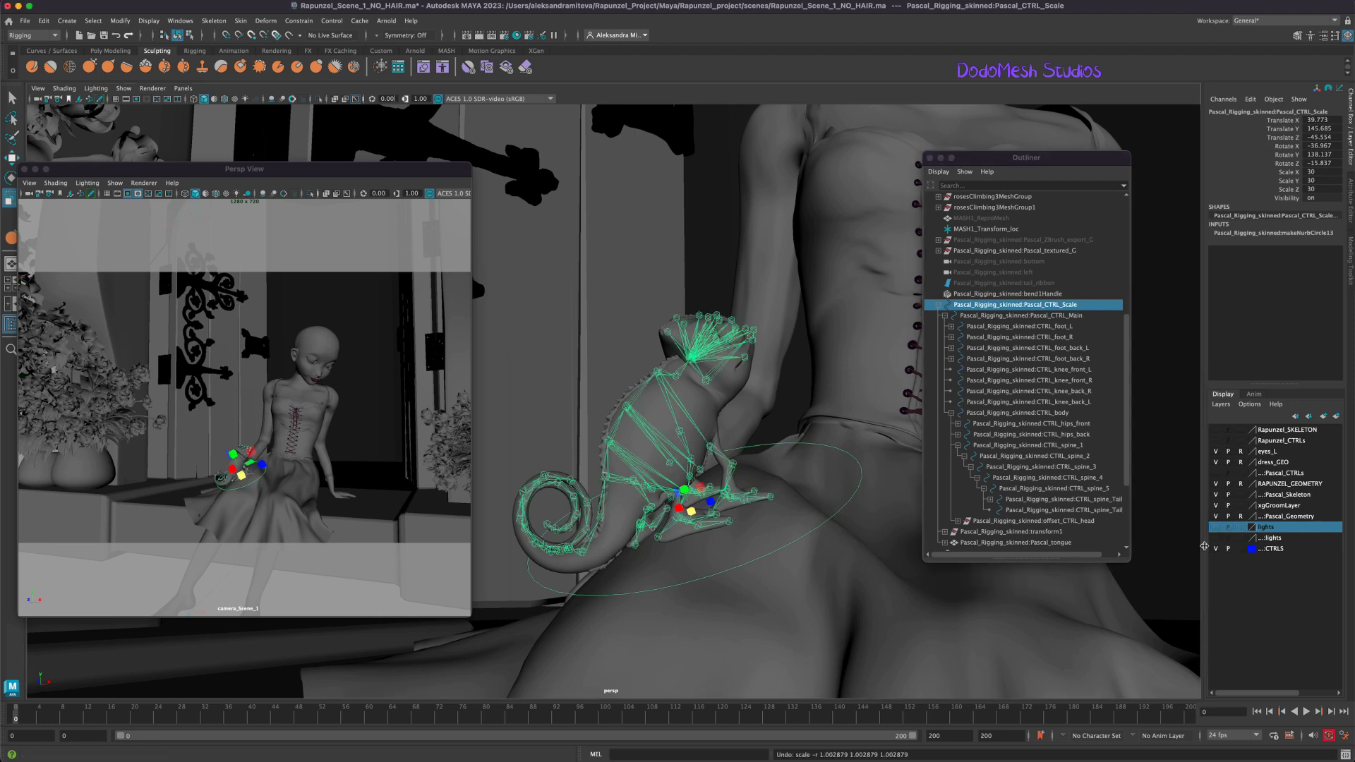
# - Hide the Pascal_Skeleton display layer and show the Pascal_CTRLs layer
pyautogui.click(1215, 495)
pyautogui.click(1215, 473)
pyautogui.moveTo(690, 511); pyautogui.dragTo(1027, 332)
# - Try a uniform X, Y and Z scale of 32 on Pascal_CTRL_Scale
pyautogui.moveTo(1296, 173); pyautogui.dragTo(1296, 189)
pyautogui.write('32')
pyautogui.press('Return')
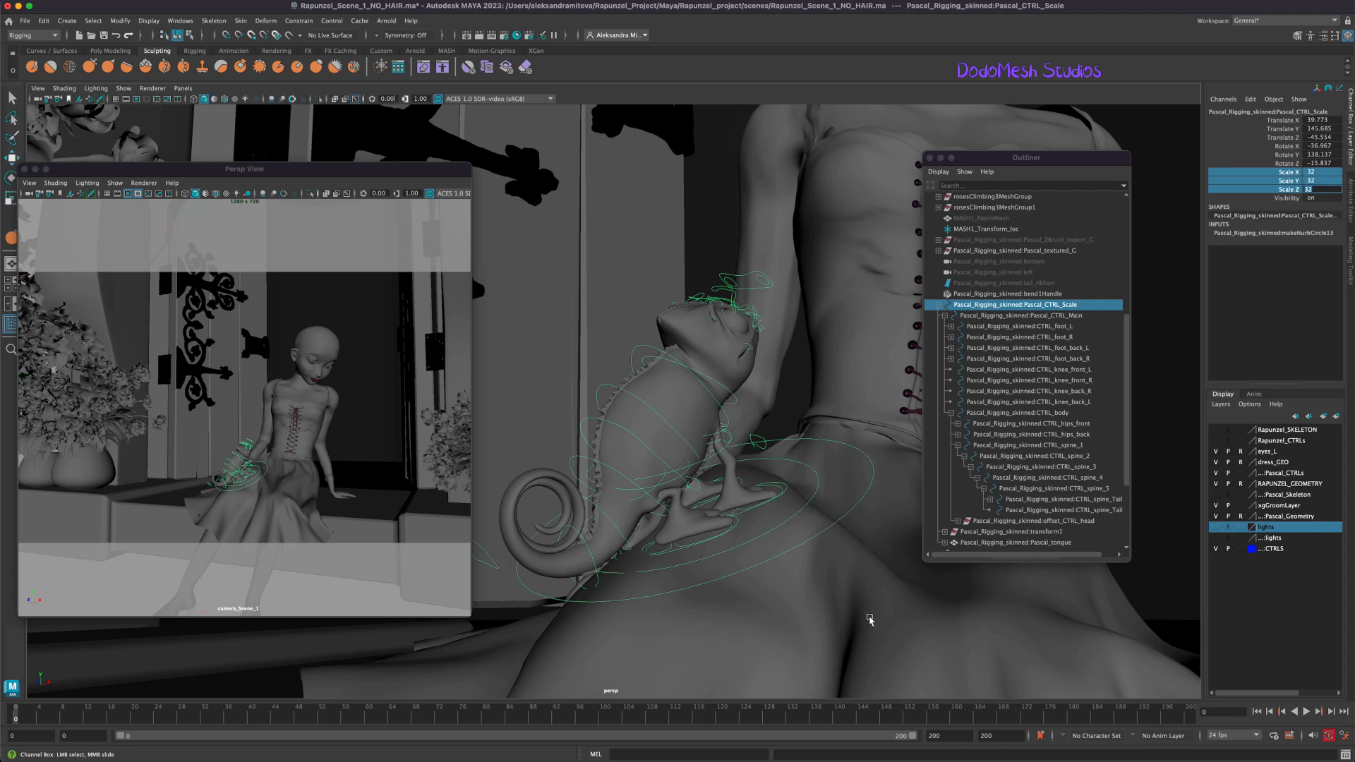
# - Set the X, Y and Z scale of Pascal_CTRL_Scale to 31 and hide the Pascal_CTRLs layer
pyautogui.click(1298, 172)
pyautogui.write('31')
pyautogui.press('Return')
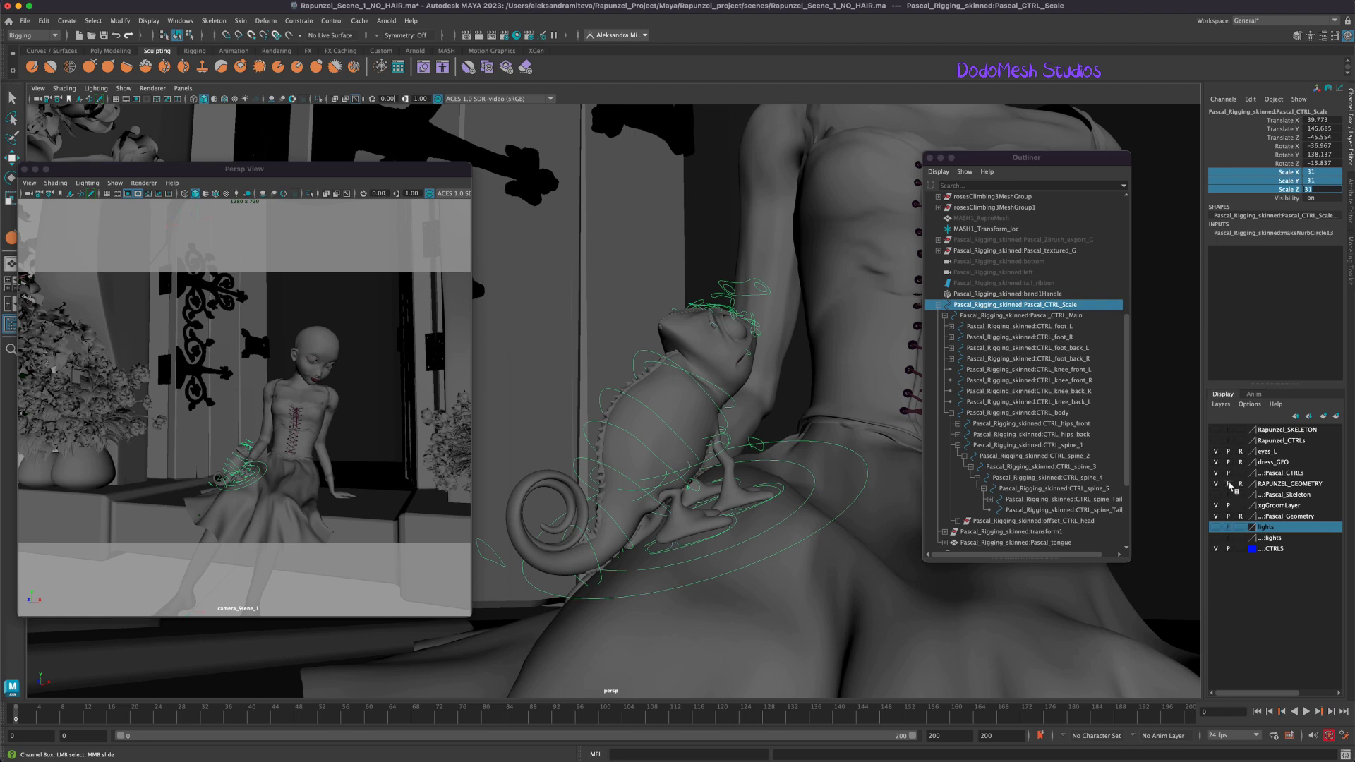
pyautogui.click(1216, 473)
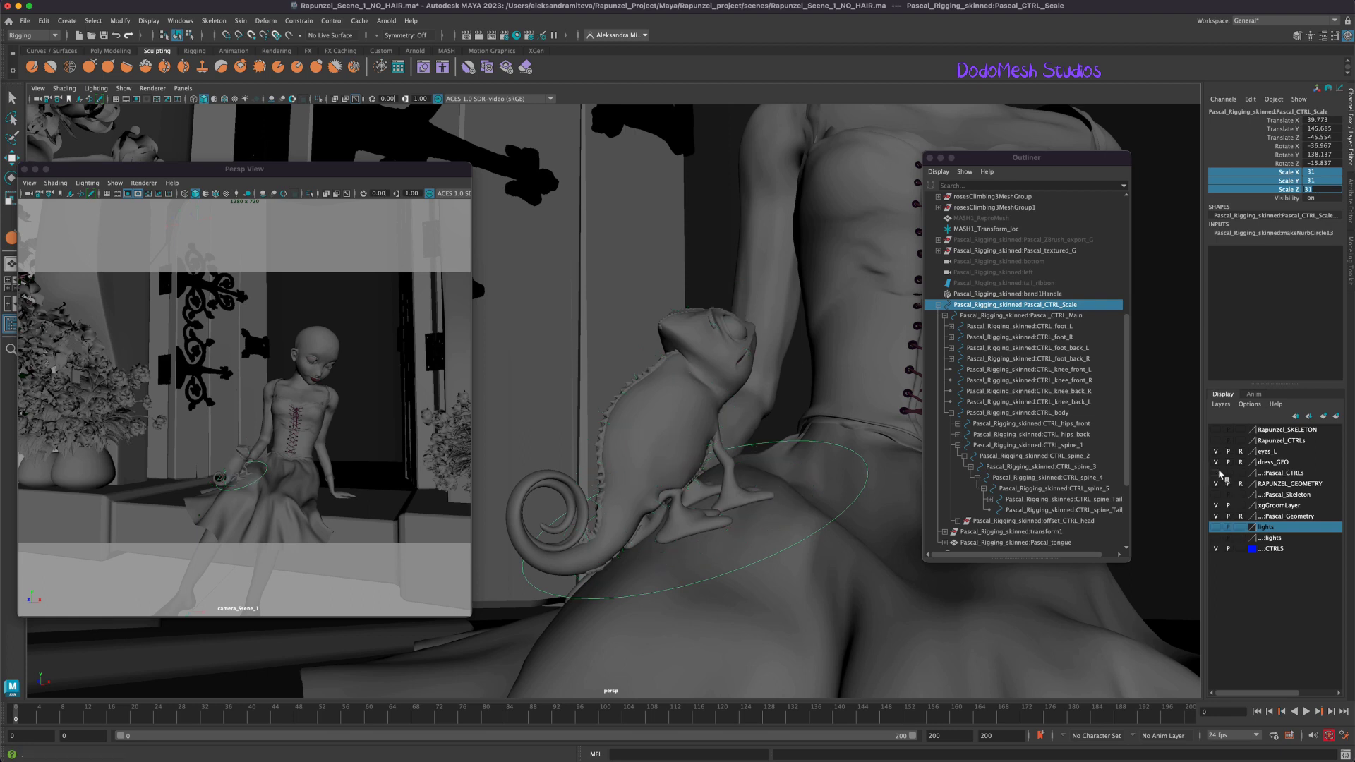
# - Resize the floating Persp View window so the whole camera frame fits, and save the scene
pyautogui.moveTo(471, 616); pyautogui.dragTo(883, 658)
pyautogui.moveTo(972, 724); pyautogui.dragTo(536, 577)
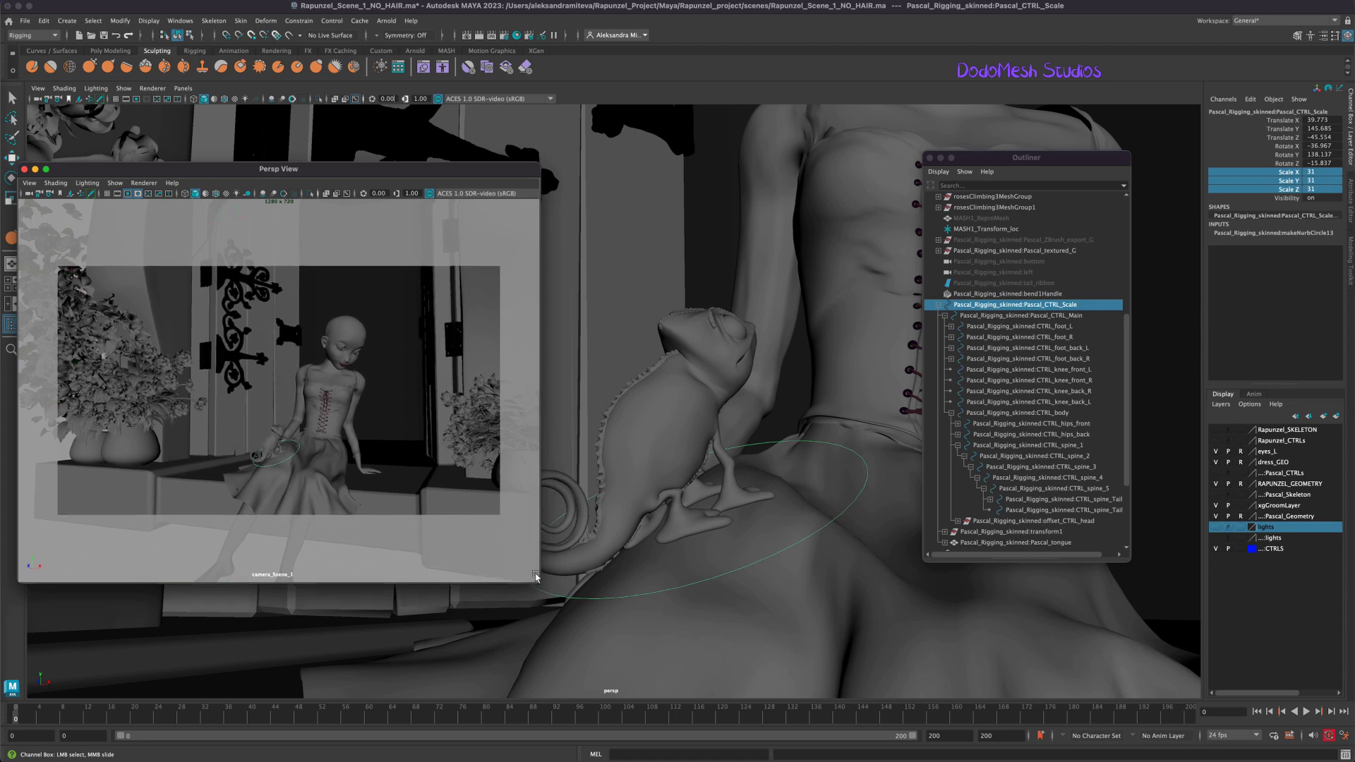
pyautogui.click(846, 596)
pyautogui.hotkey('ctrl', 's')
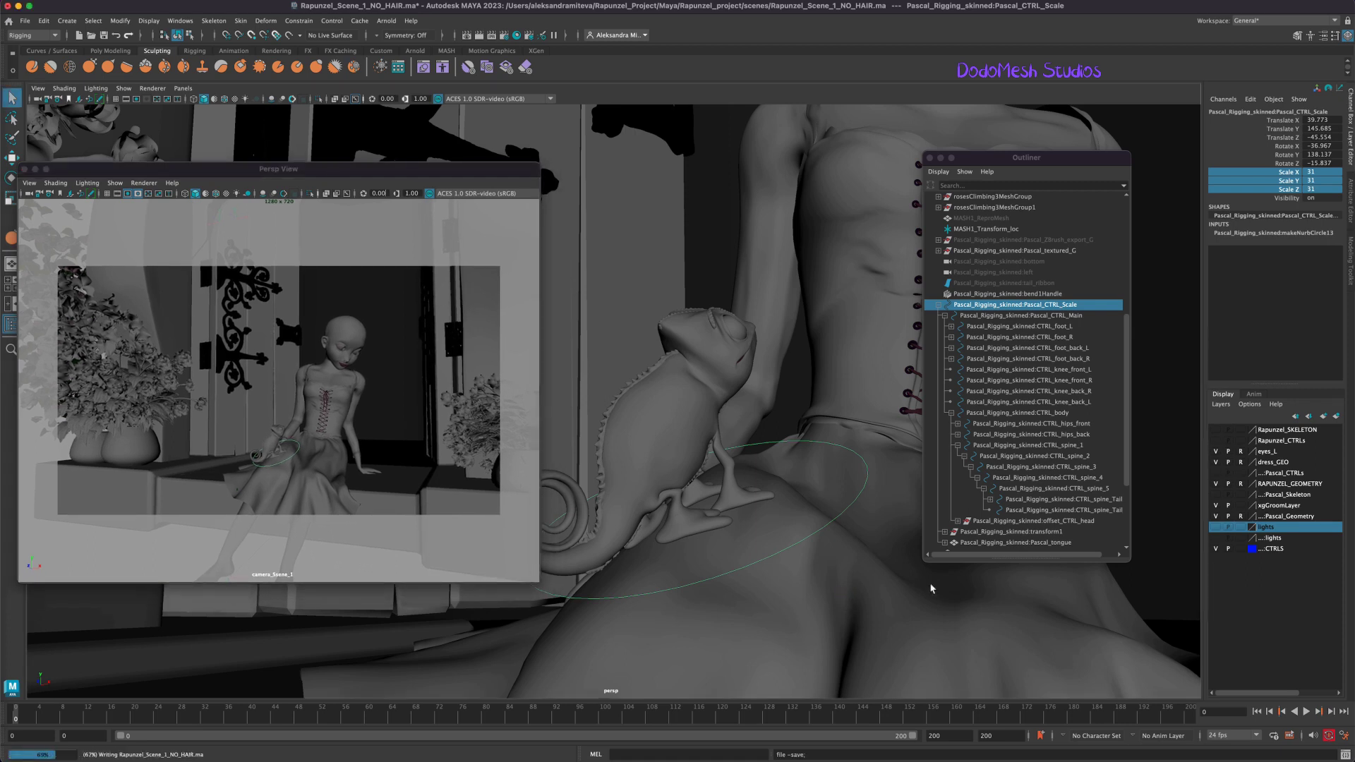
# - Show the Pascal_CTRLs layer and nudge CTRL_spine_1 to a translation of about 0.01, -0.05, -0.30
pyautogui.click(1216, 474)
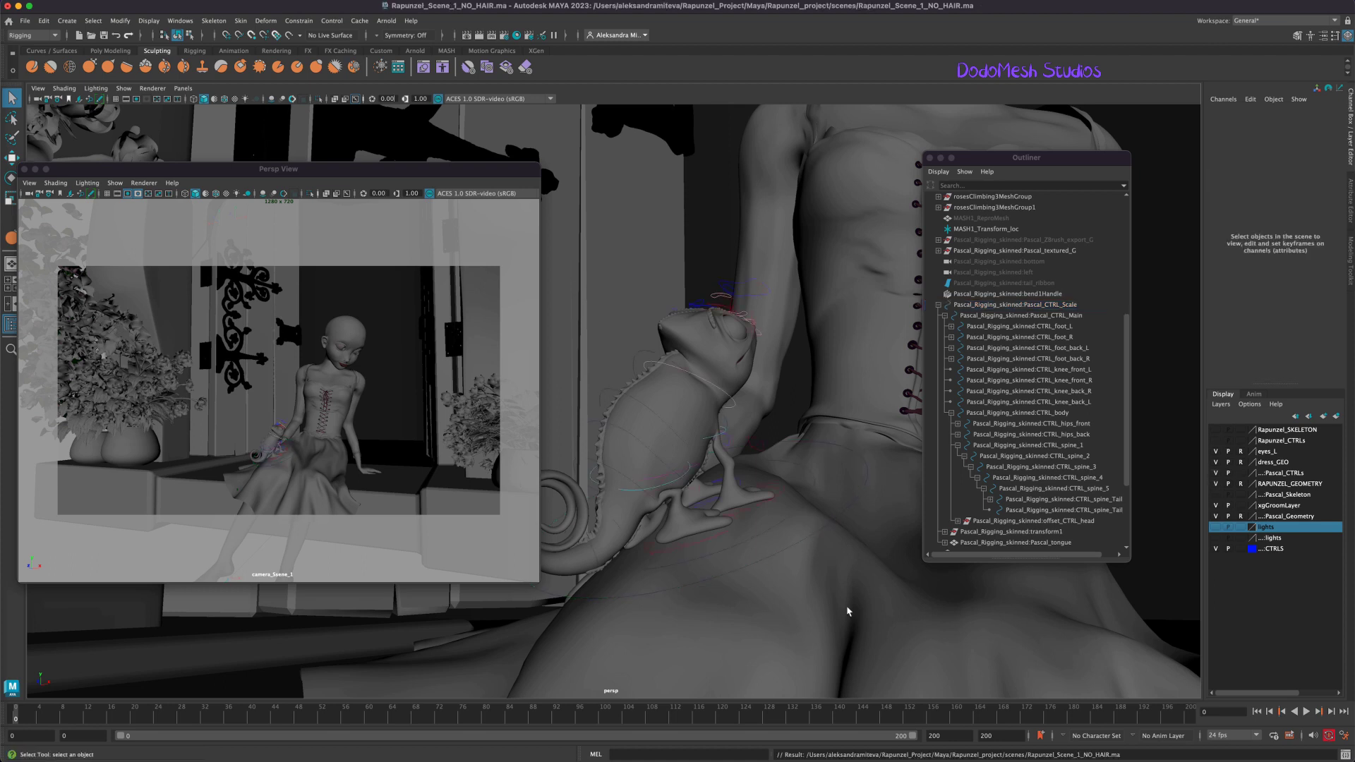
pyautogui.keyDown('alt'); pyautogui.moveTo(875, 621); pyautogui.dragTo(822, 610); pyautogui.keyUp('alt')
pyautogui.keyDown('alt'); pyautogui.moveTo(823, 611); pyautogui.dragTo(809, 578, button='middle'); pyautogui.keyUp('alt')
pyautogui.keyDown('alt'); pyautogui.moveTo(810, 580); pyautogui.dragTo(799, 471); pyautogui.keyUp('alt')
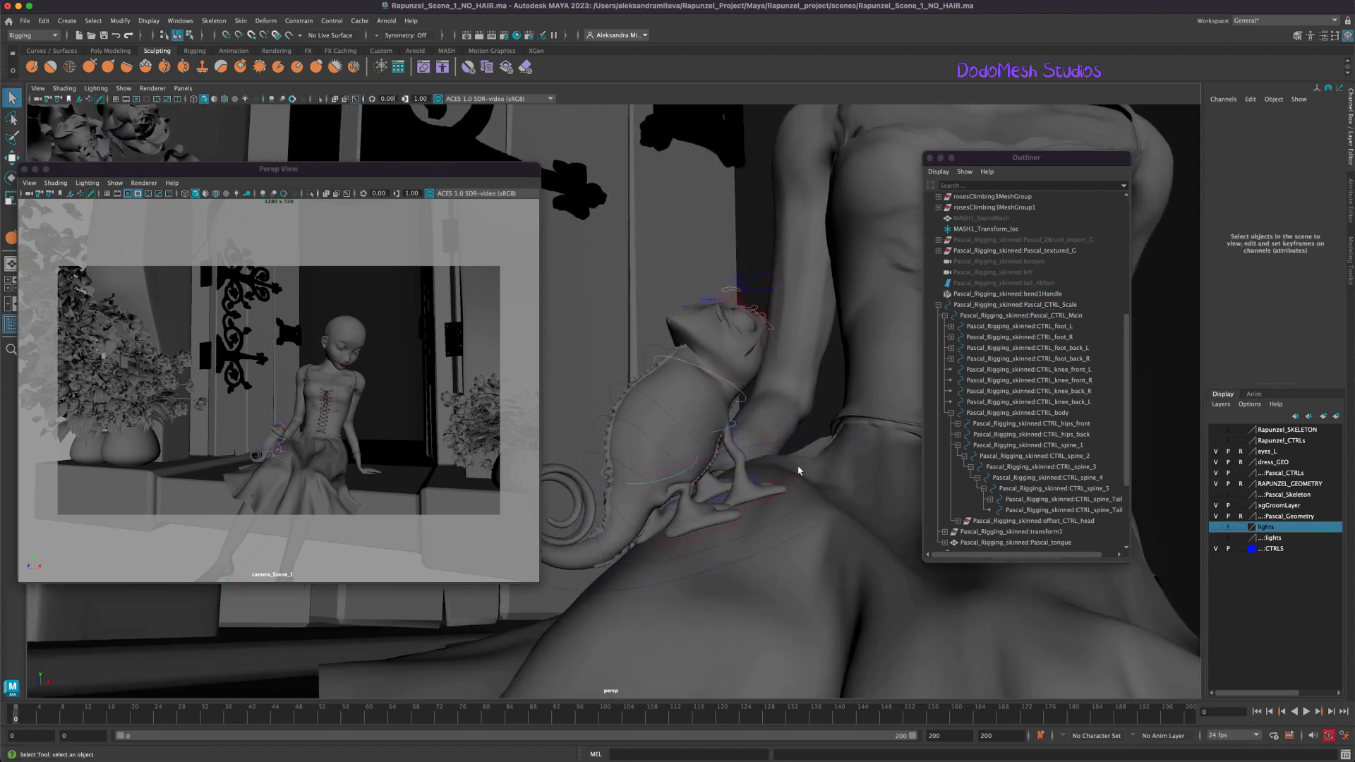
pyautogui.click(728, 408)
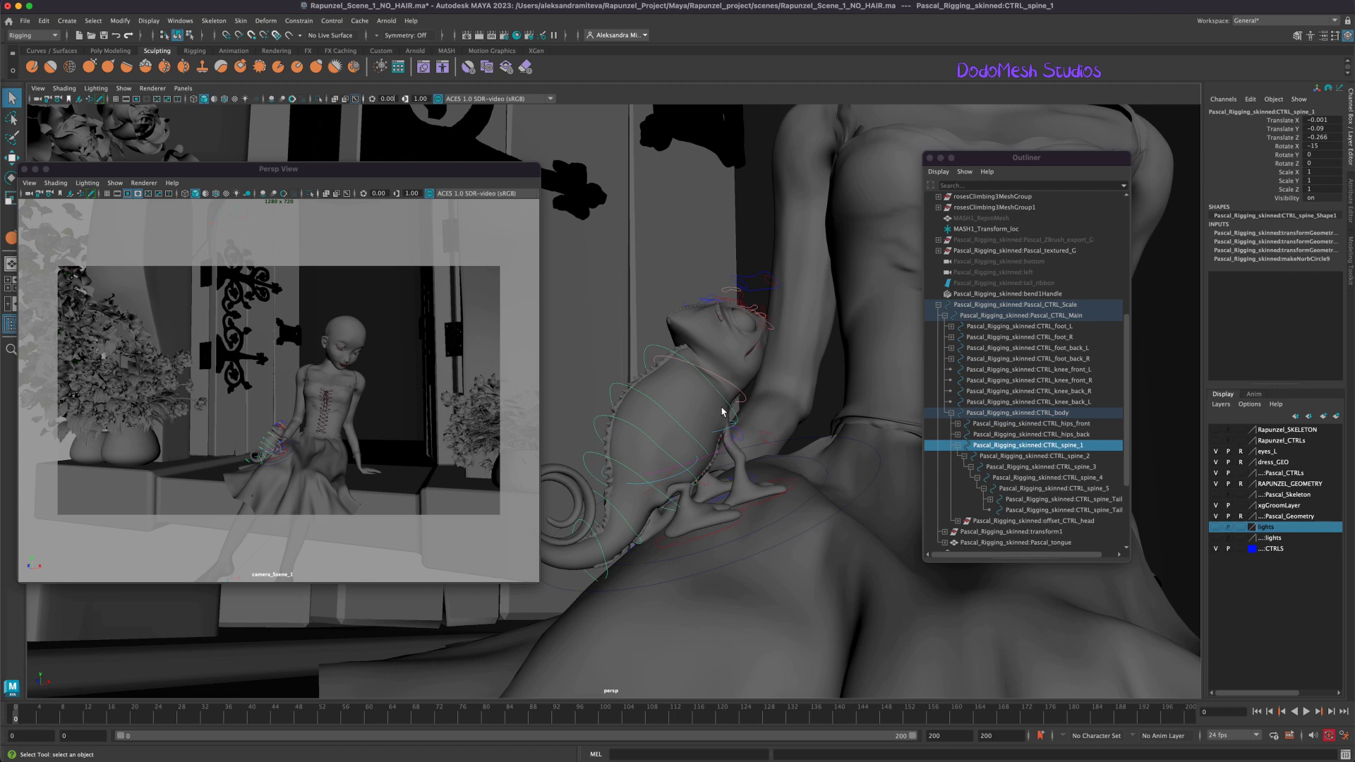
pyautogui.press('w')
pyautogui.moveTo(664, 365); pyautogui.dragTo(662, 363)
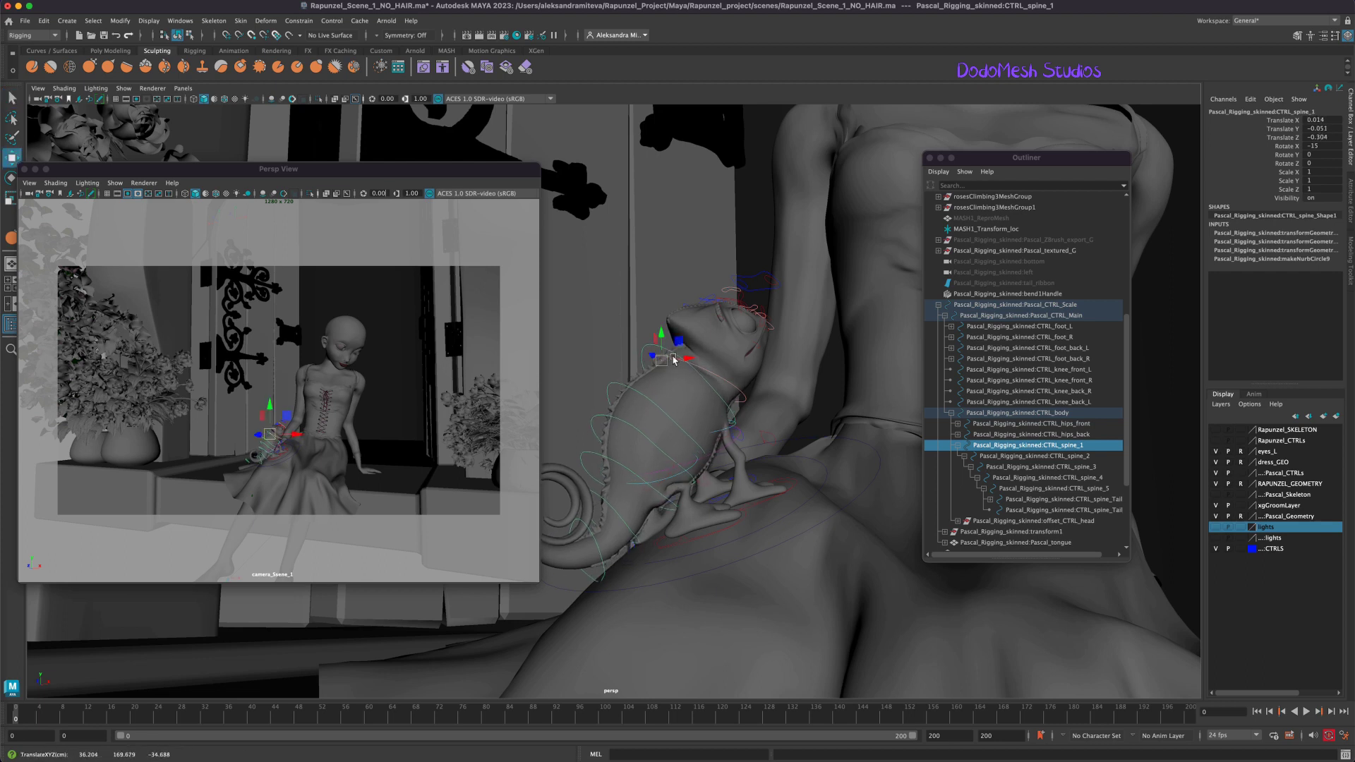
# - Move CTRL_spine_2 up towards the neck, to a translation of about -0.08, 0.10, 0.44
pyautogui.click(627, 406)
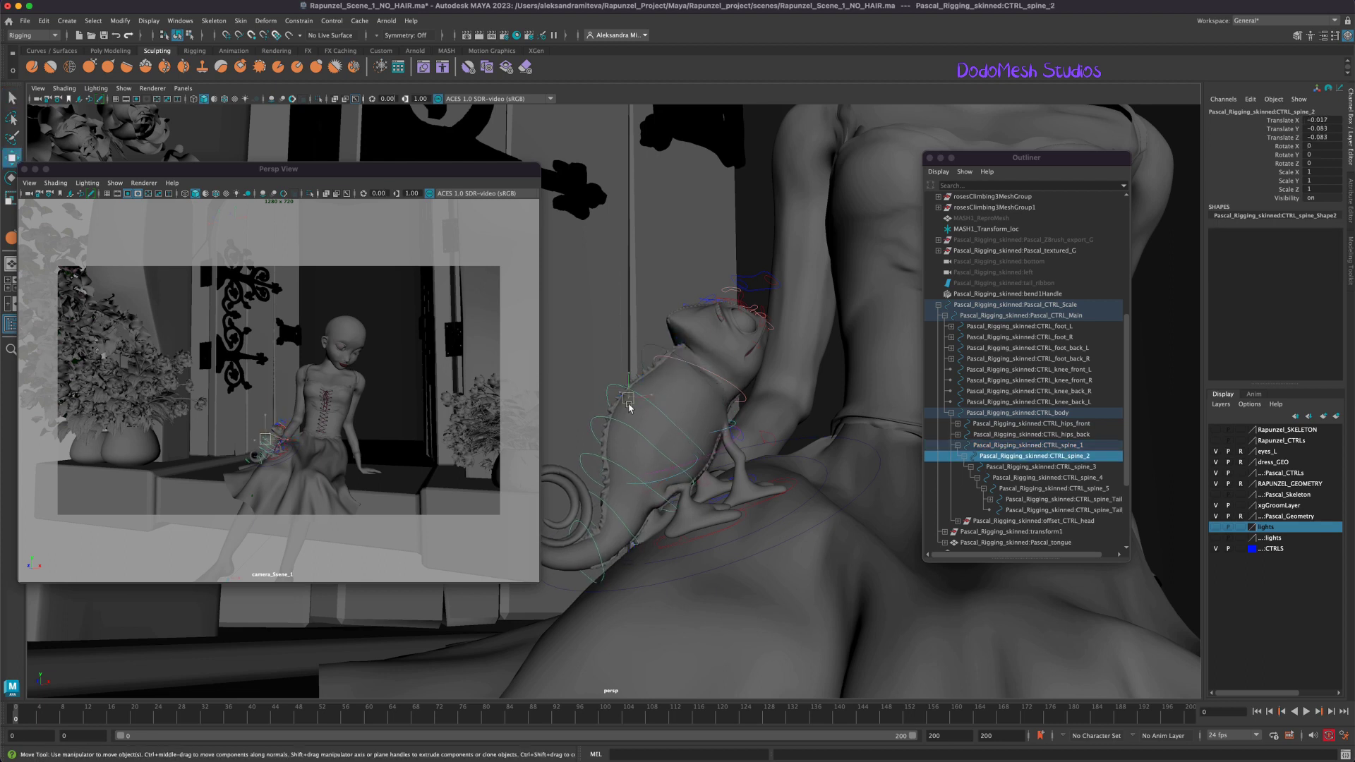
pyautogui.moveTo(627, 409); pyautogui.dragTo(634, 401, button='middle')
pyautogui.moveTo(630, 402); pyautogui.dragTo(647, 372)
pyautogui.keyDown('alt'); pyautogui.moveTo(769, 530); pyautogui.dragTo(740, 490); pyautogui.keyUp('alt')
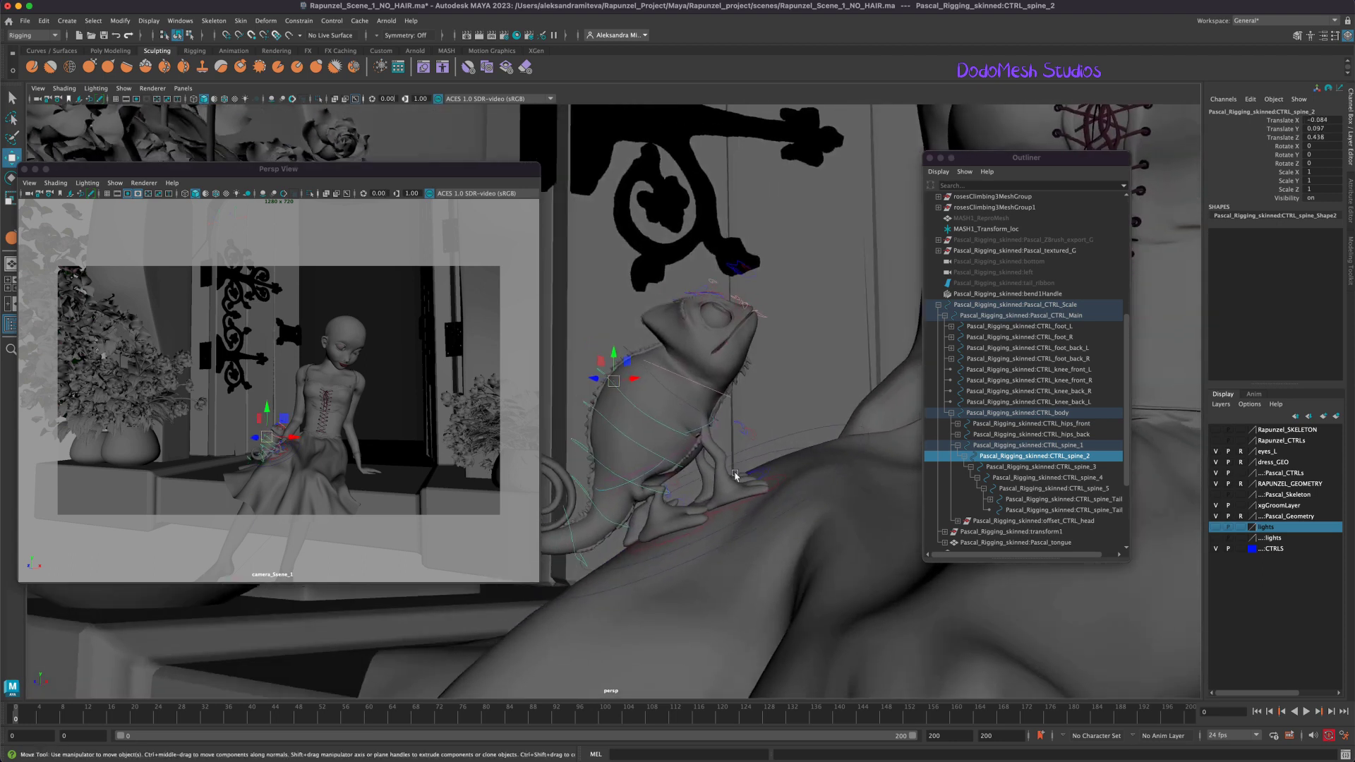
# - Try rotating CTRL_spine_2 about -17 degrees in X and moving it slightly
pyautogui.press('e')
pyautogui.moveTo(642, 380); pyautogui.dragTo(597, 390)
pyautogui.press('w')
pyautogui.moveTo(718, 509); pyautogui.dragTo(735, 513)
pyautogui.keyDown('alt'); pyautogui.moveTo(734, 513); pyautogui.dragTo(737, 512); pyautogui.keyUp('alt')
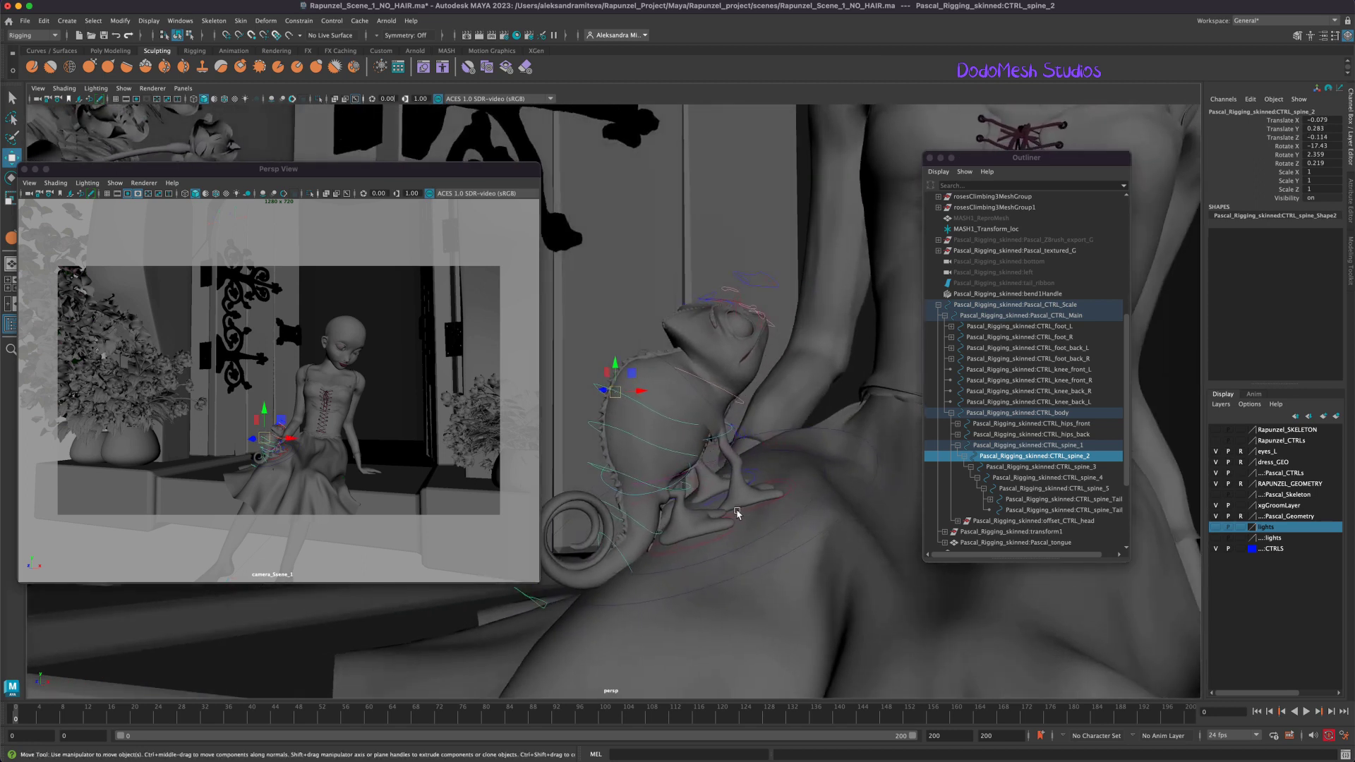
pyautogui.hotkey('ctrl', 'z')
pyautogui.hotkey('ctrl', 'z')
# - Move CTRL_spine_1 to a translation of about 0.09, -0.02, -0.76 to reshape Pascal's upper back
pyautogui.moveTo(635, 386)
pyautogui.mouseDown()
pyautogui.moveTo(666, 363)
pyautogui.moveTo(644, 368)
pyautogui.mouseUp()
pyautogui.click(703, 391)
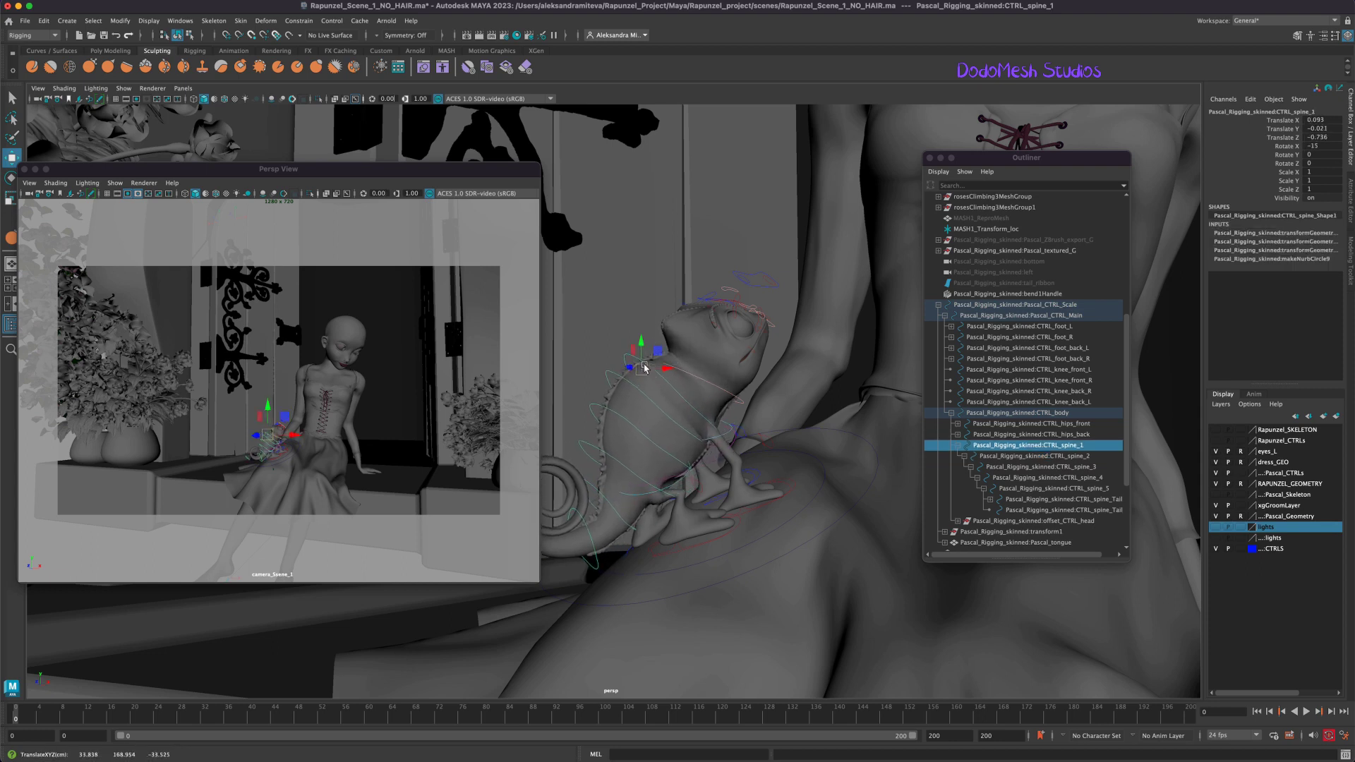
pyautogui.keyDown('alt'); pyautogui.moveTo(792, 499); pyautogui.dragTo(741, 399); pyautogui.keyUp('alt')
# - Rotate Pascal's head slightly with the CTRL_head control
pyautogui.click(741, 399)
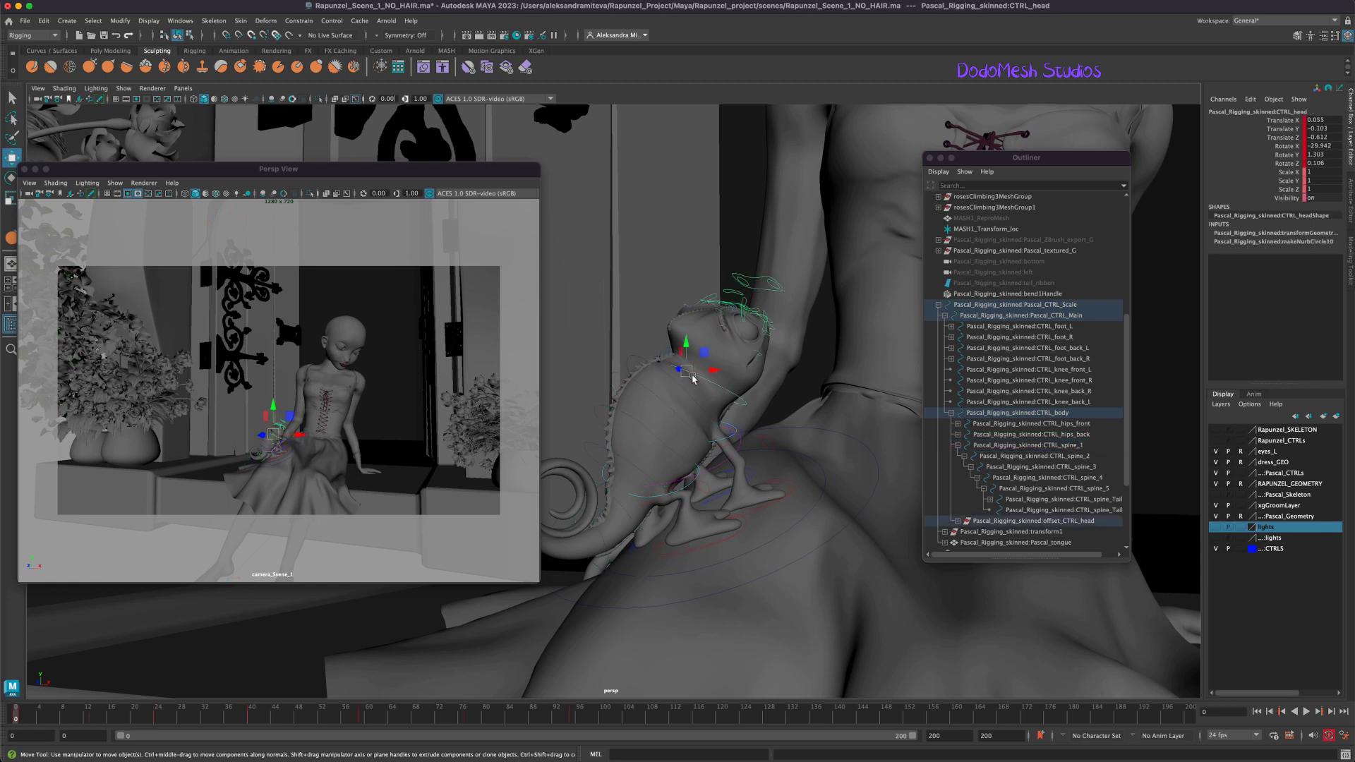
pyautogui.press('e')
pyautogui.moveTo(663, 379); pyautogui.dragTo(668, 384)
pyautogui.keyDown('alt'); pyautogui.moveTo(850, 547); pyautogui.dragTo(824, 532); pyautogui.keyUp('alt')
pyautogui.keyDown('alt'); pyautogui.moveTo(793, 489); pyautogui.dragTo(724, 527); pyautogui.keyUp('alt')
# - Examine how the front feet at CTRL_foot_R and CTRL_foot_L rest on Runzel's lap from several angles
pyautogui.click(787, 502)
pyautogui.press('w')
pyautogui.keyDown('alt'); pyautogui.moveTo(744, 557); pyautogui.dragTo(760, 519); pyautogui.keyUp('alt')
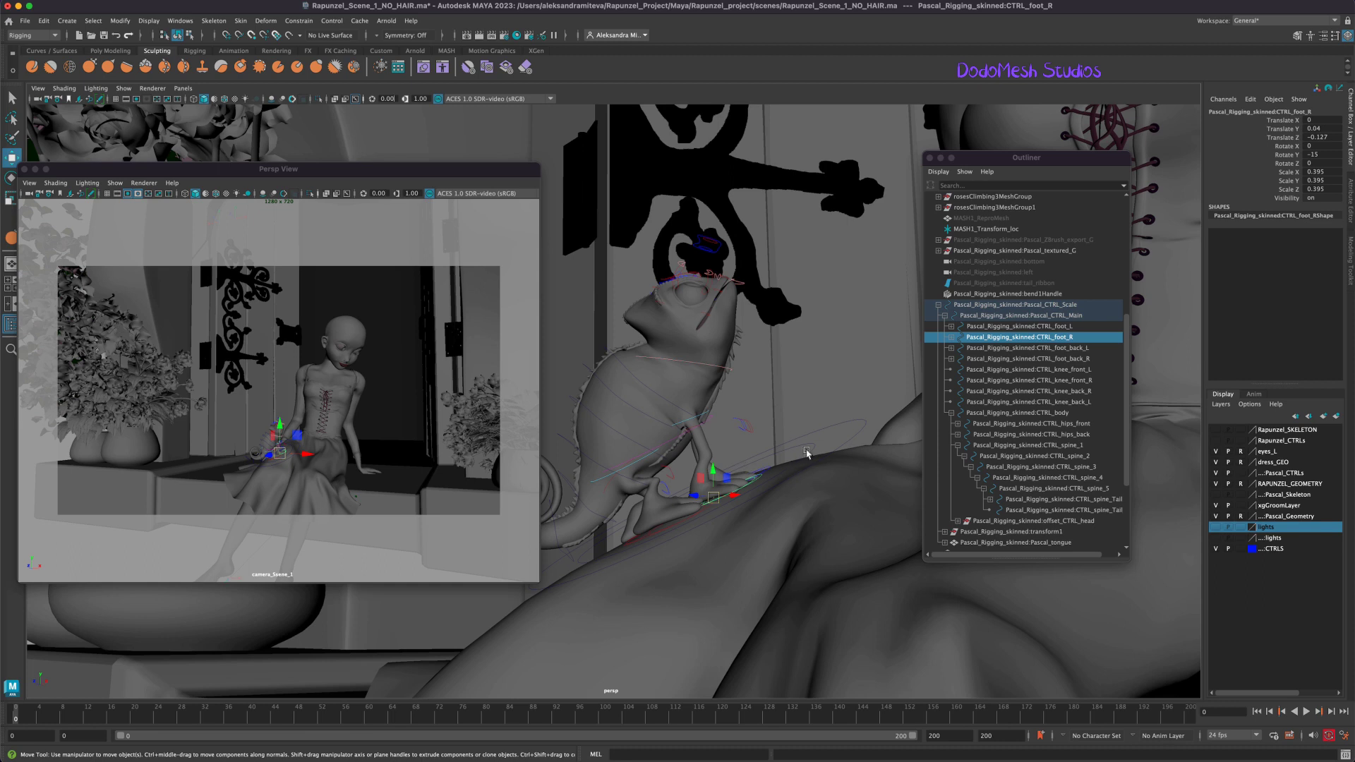
pyautogui.keyDown('alt'); pyautogui.moveTo(812, 452); pyautogui.dragTo(682, 527); pyautogui.keyUp('alt')
pyautogui.click(724, 516)
pyautogui.press('e')
pyautogui.press('w')
pyautogui.keyDown('alt'); pyautogui.moveTo(798, 554); pyautogui.dragTo(738, 544); pyautogui.keyUp('alt')
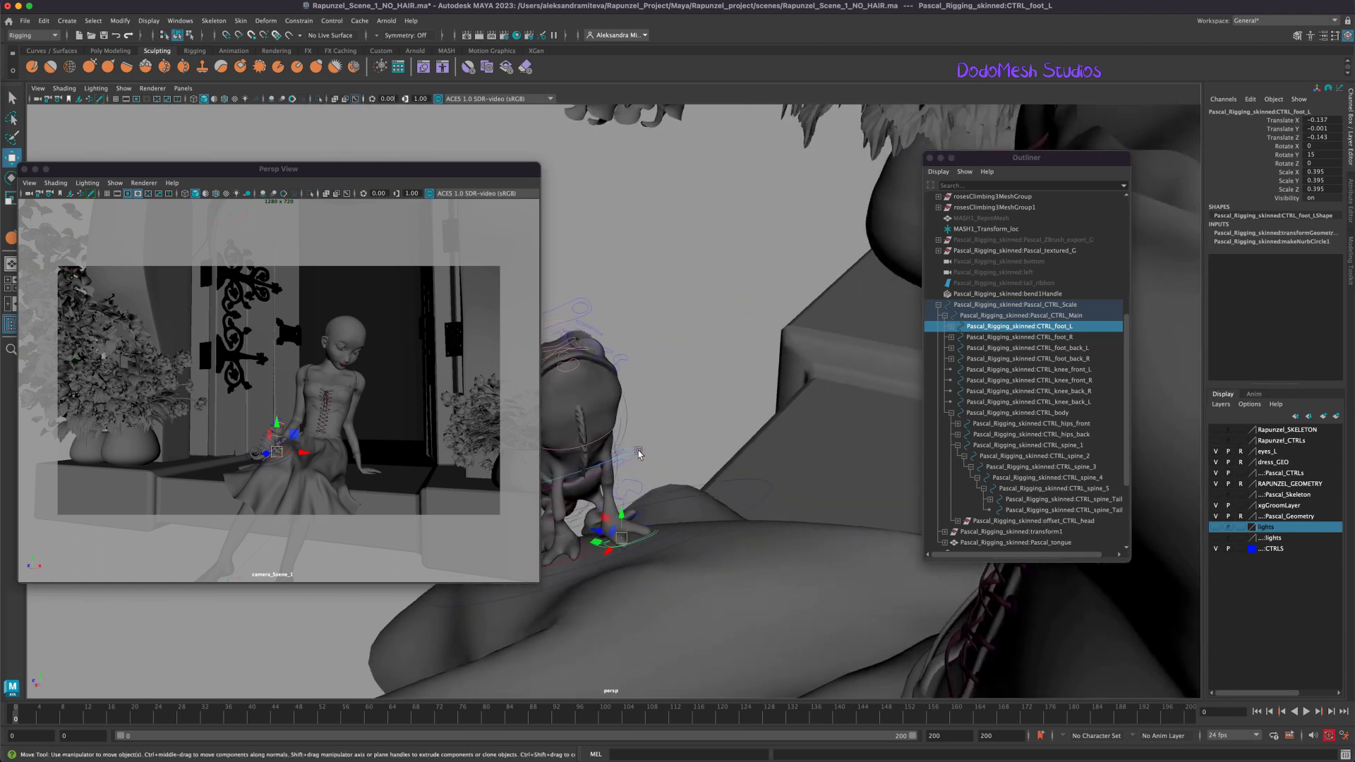
pyautogui.keyDown('alt'); pyautogui.moveTo(640, 485); pyautogui.dragTo(666, 514); pyautogui.keyUp('alt')
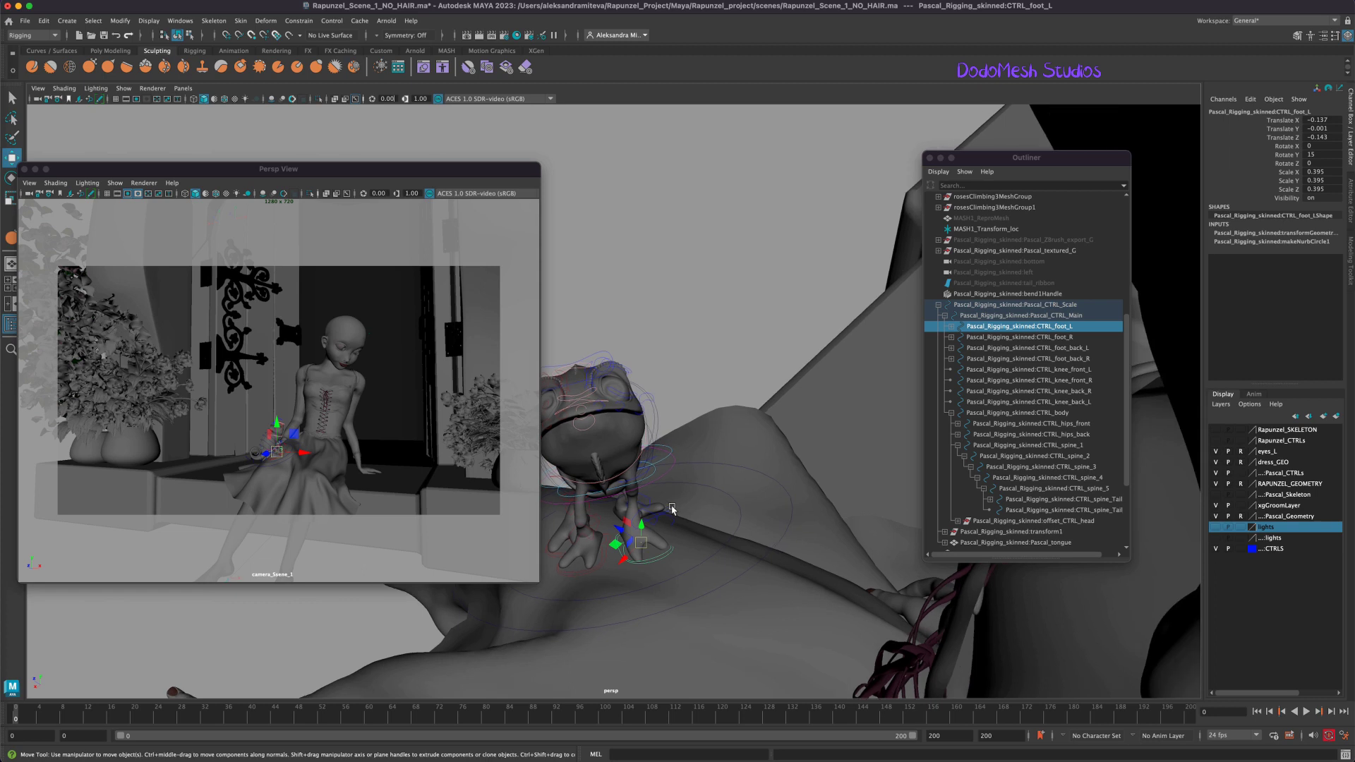
# - Set Rotate X of the selected front foot control to 0
pyautogui.click(677, 500)
pyautogui.click(1312, 146)
pyautogui.write('0')
pyautogui.press('Return')
pyautogui.keyDown('alt'); pyautogui.moveTo(747, 573); pyautogui.dragTo(678, 529); pyautogui.keyUp('alt')
# - Move CTRL_foot_R along the lap to a translation of about 0.02, 0.07, -0.23
pyautogui.click(727, 529)
pyautogui.keyDown('alt'); pyautogui.moveTo(743, 558); pyautogui.dragTo(782, 547); pyautogui.keyUp('alt')
pyautogui.click(765, 508)
pyautogui.moveTo(721, 509); pyautogui.dragTo(763, 529)
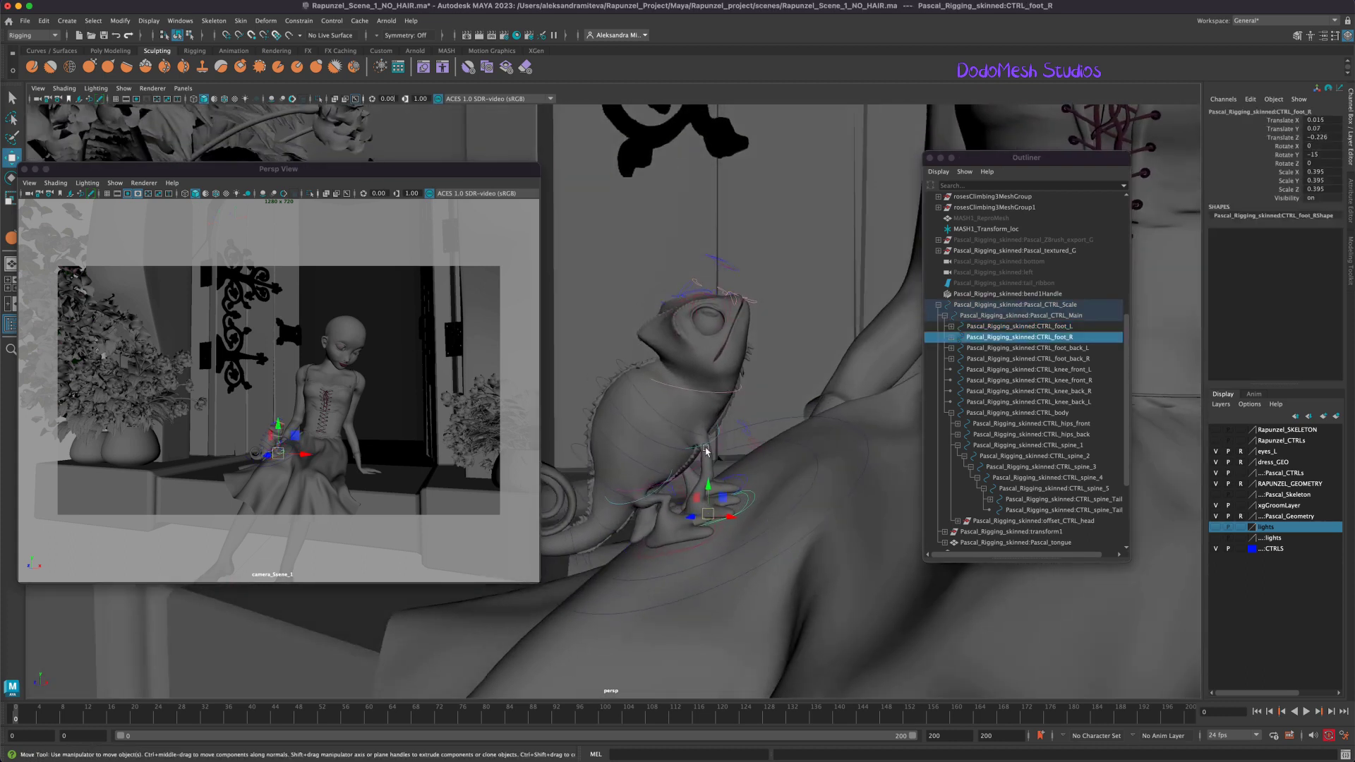
# - Shift CTRL_spine_1 slightly downwards, to a translation of about 0.06, -0.28, -0.87
pyautogui.click(715, 442)
pyautogui.keyDown('alt'); pyautogui.moveTo(779, 416); pyautogui.dragTo(803, 539); pyautogui.keyUp('alt')
pyautogui.click(635, 378)
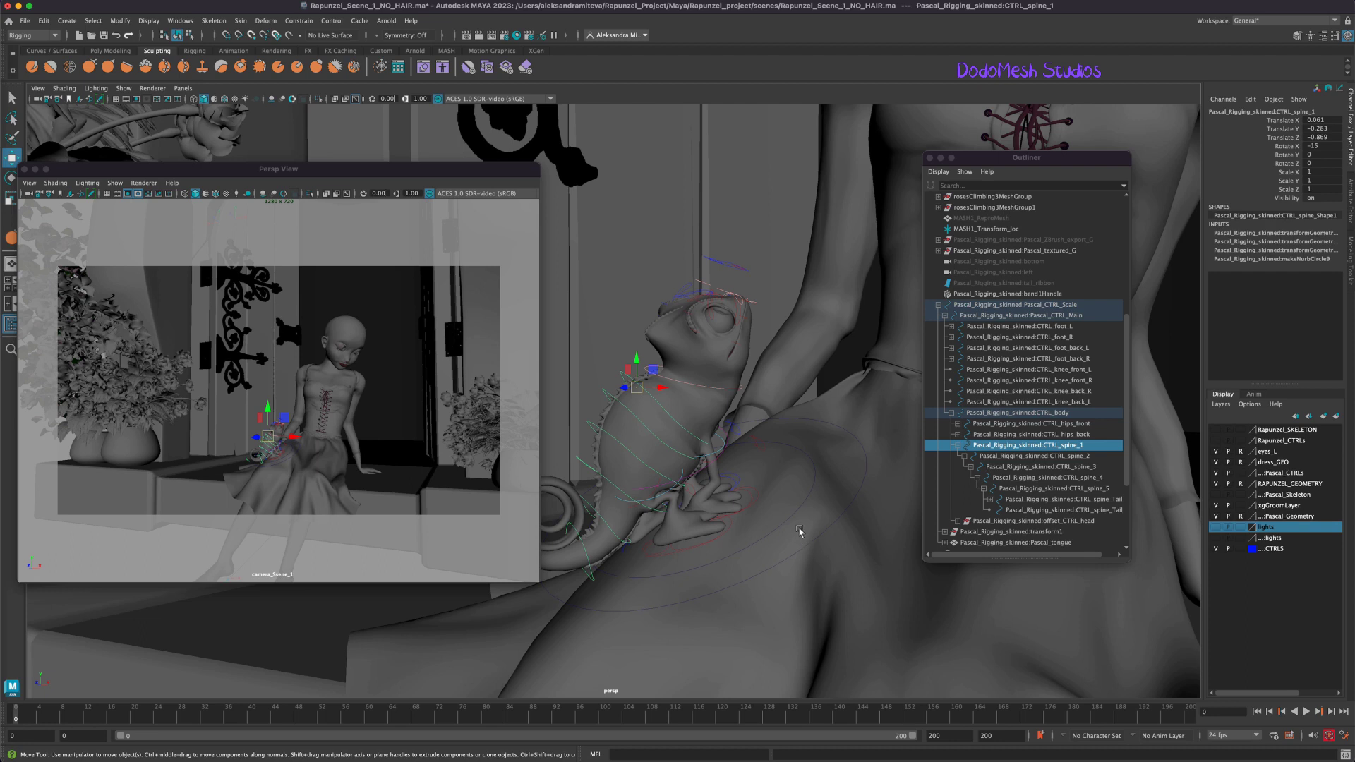